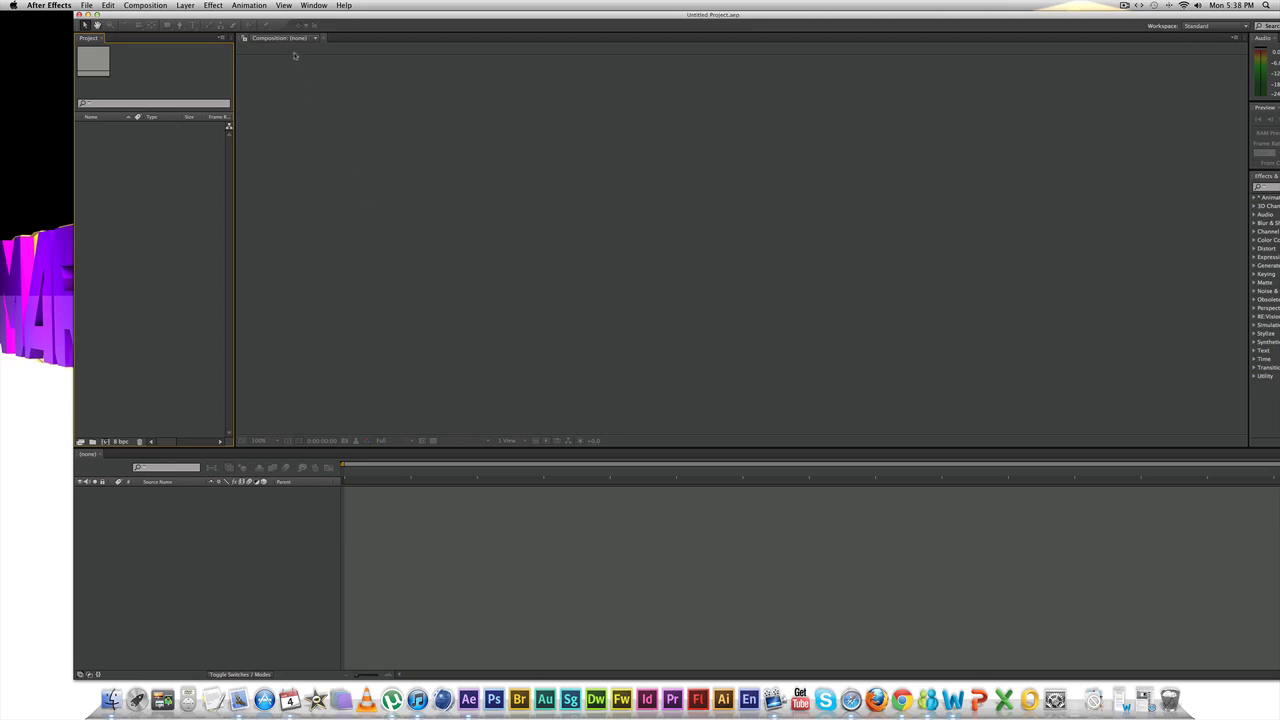
# - Import the clip Leftover #2 (8).mp4 through File > Import > Multiple Files
pyautogui.click(107, 5)
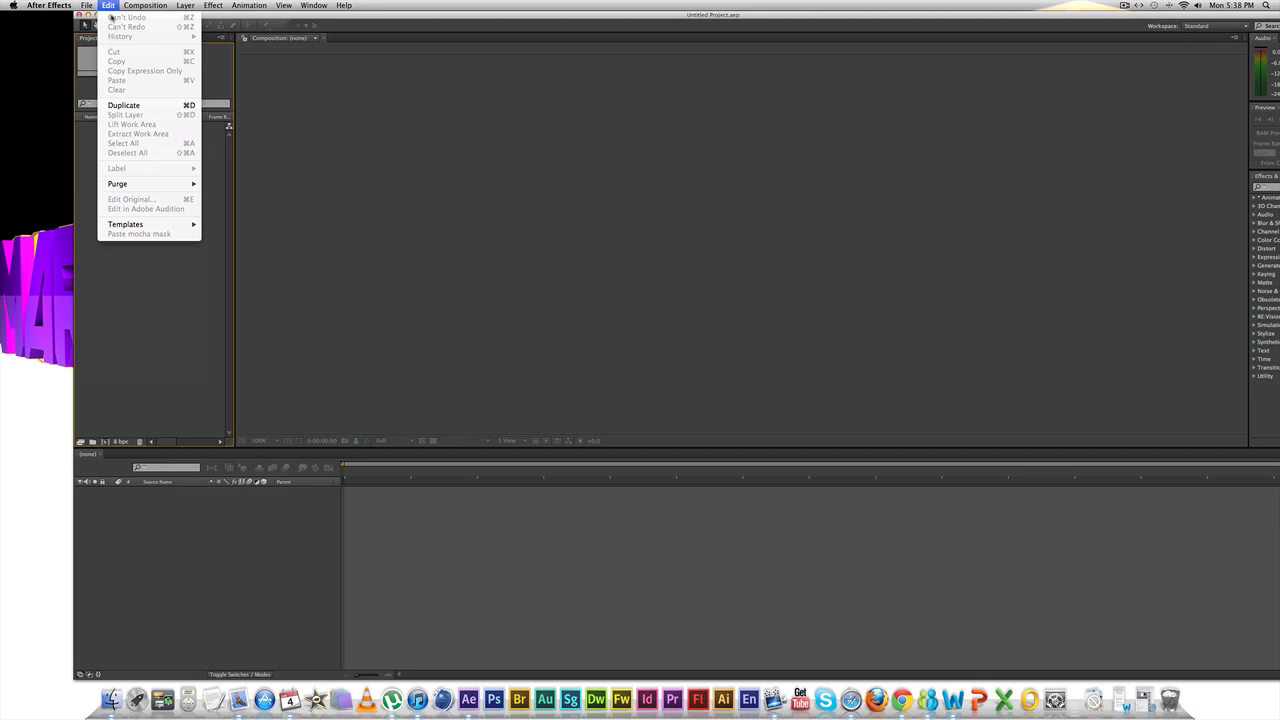
pyautogui.moveTo(87, 5)
pyautogui.moveTo(141, 126)
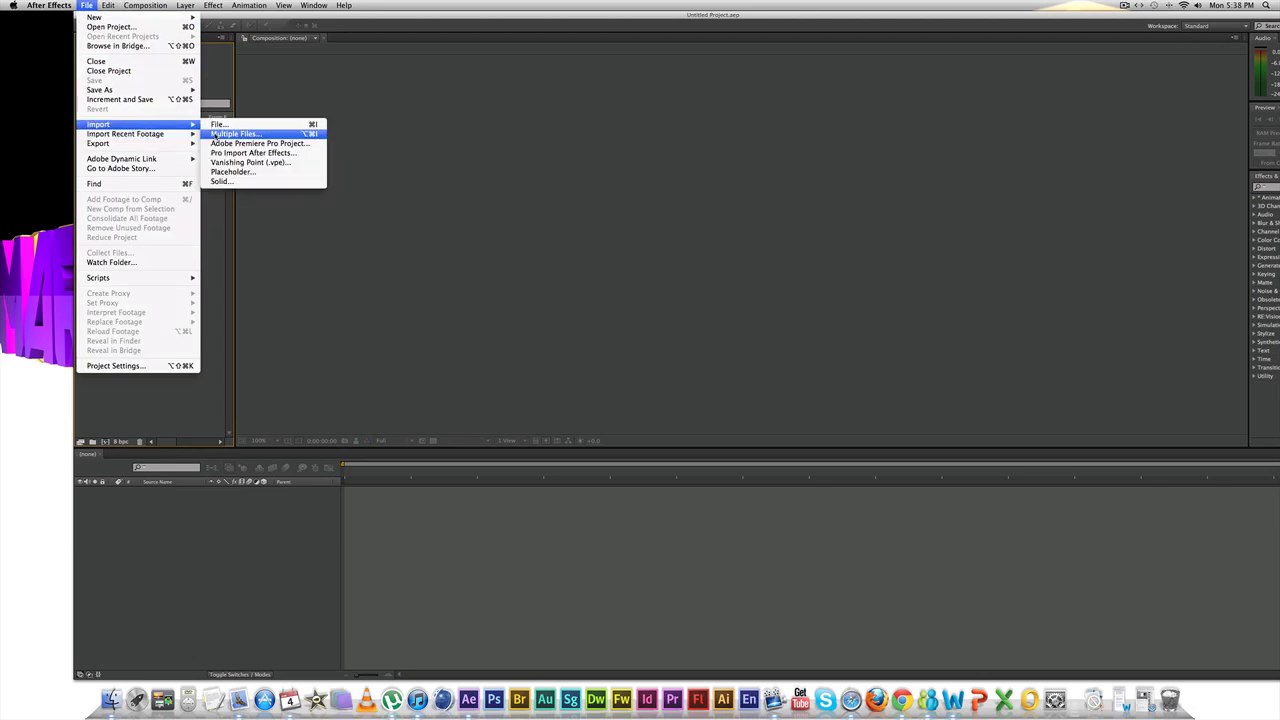
pyautogui.click(271, 136)
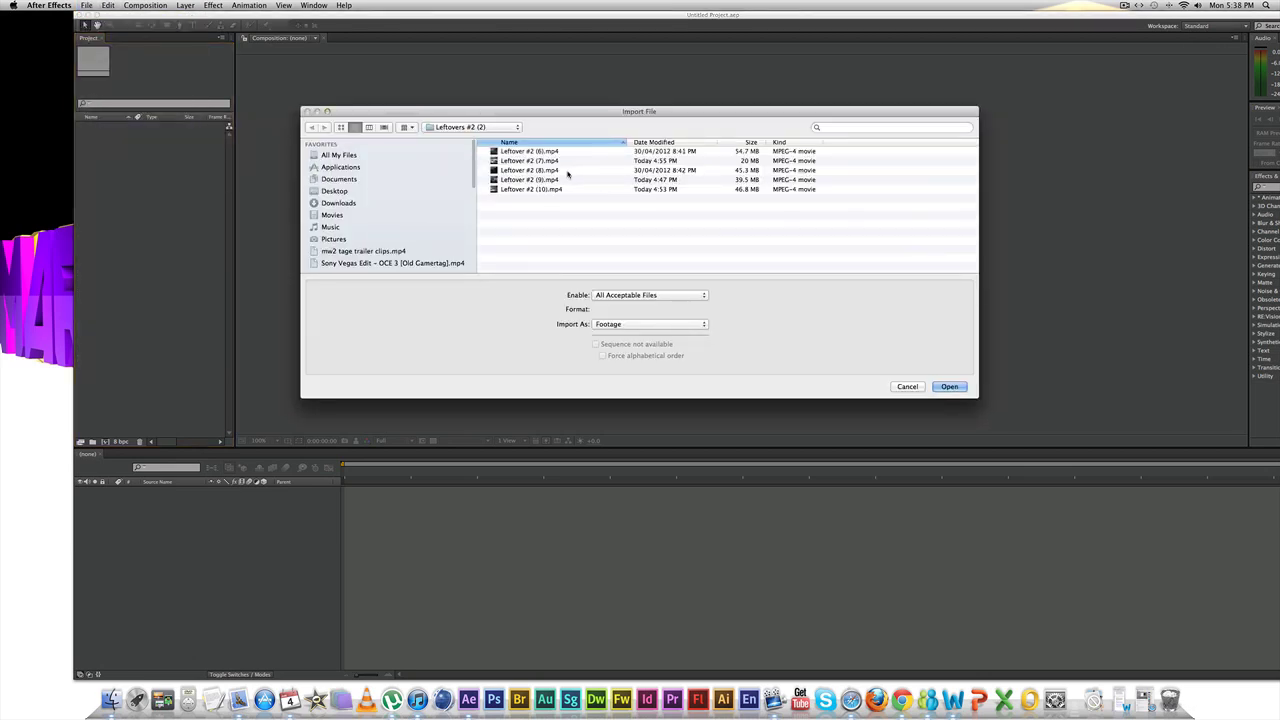
pyautogui.click(534, 171)
pyautogui.click(949, 386)
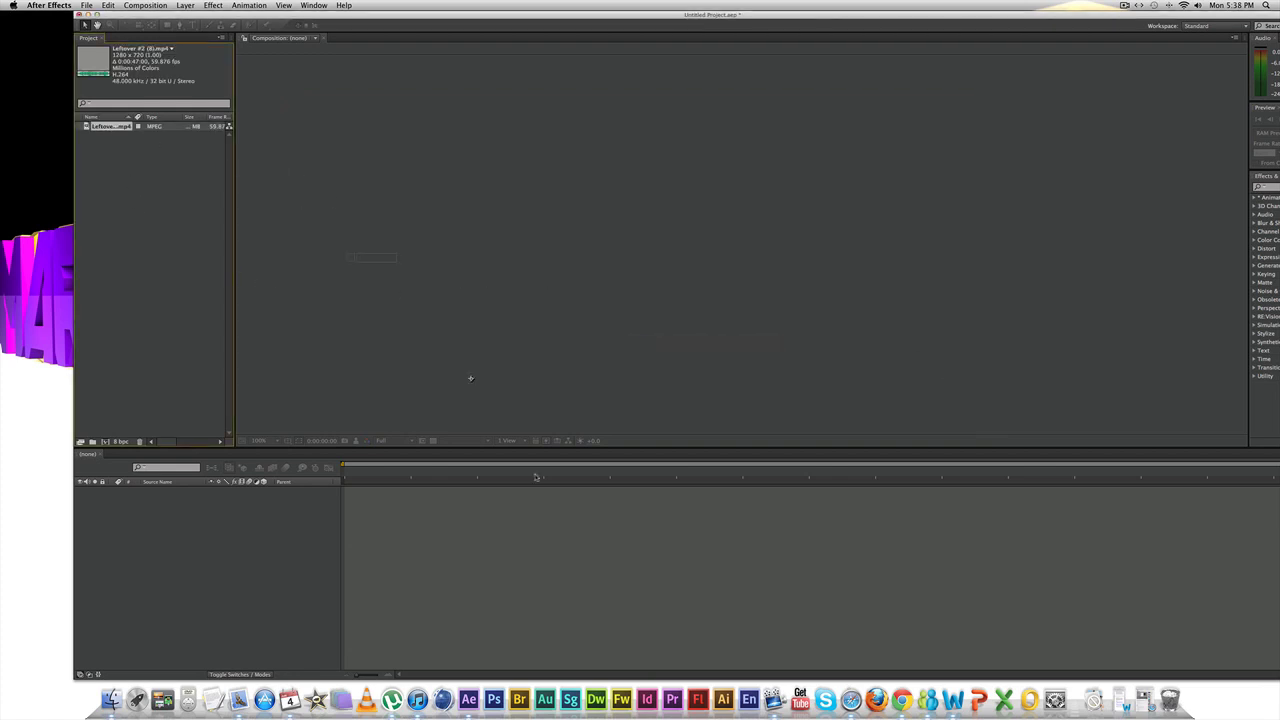
# - Build a composition from the clip, re-enable viewer refresh, and view it at 100%
pyautogui.moveTo(470, 378); pyautogui.dragTo(93, 442)
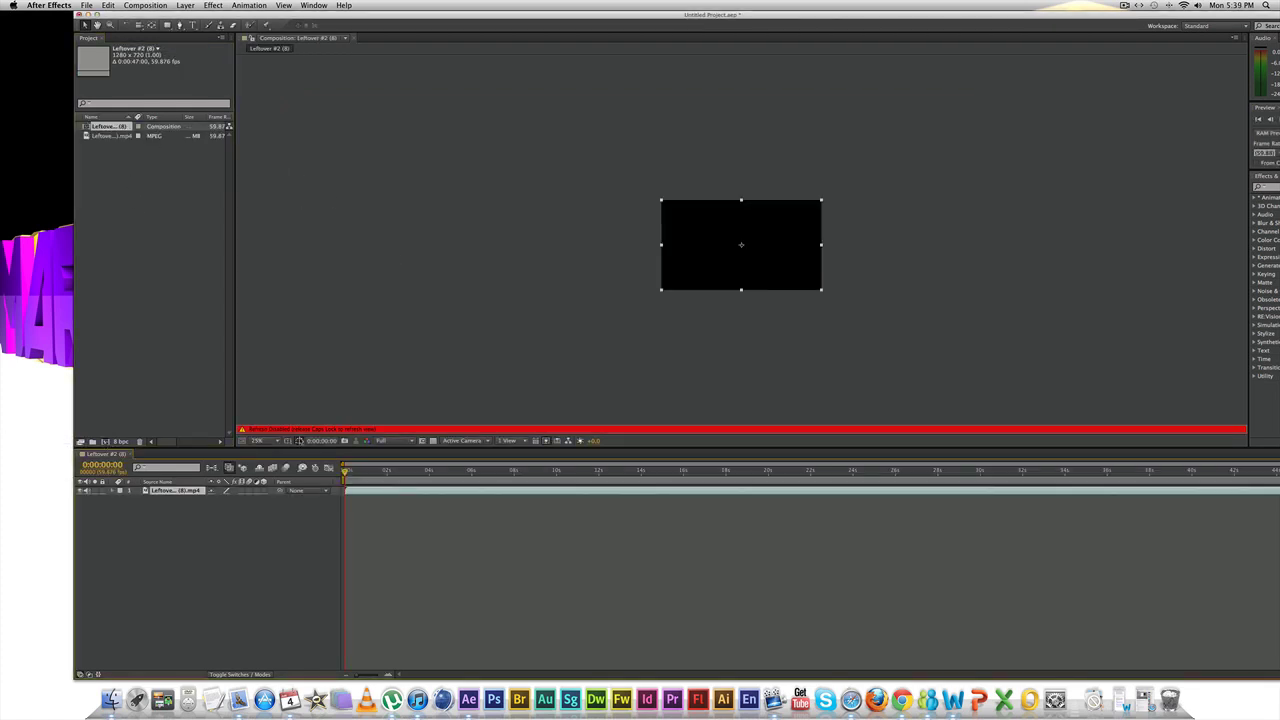
pyautogui.press('capslock')
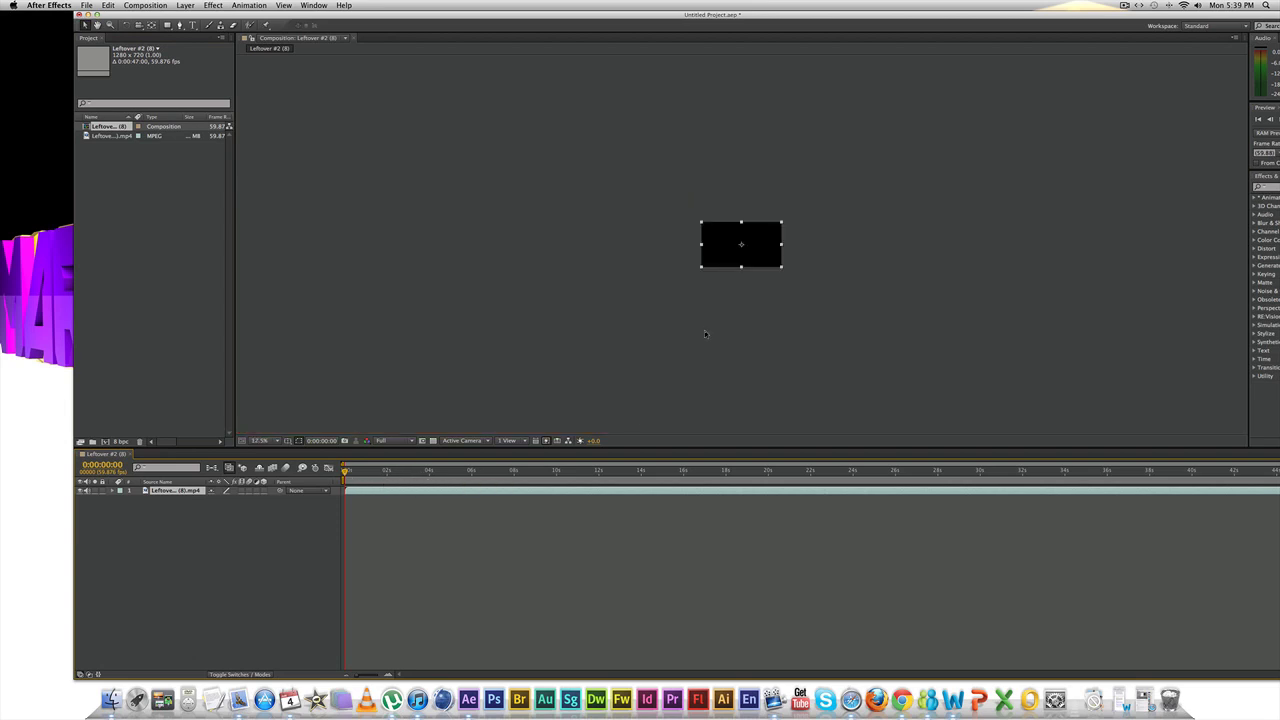
pyautogui.press('/')
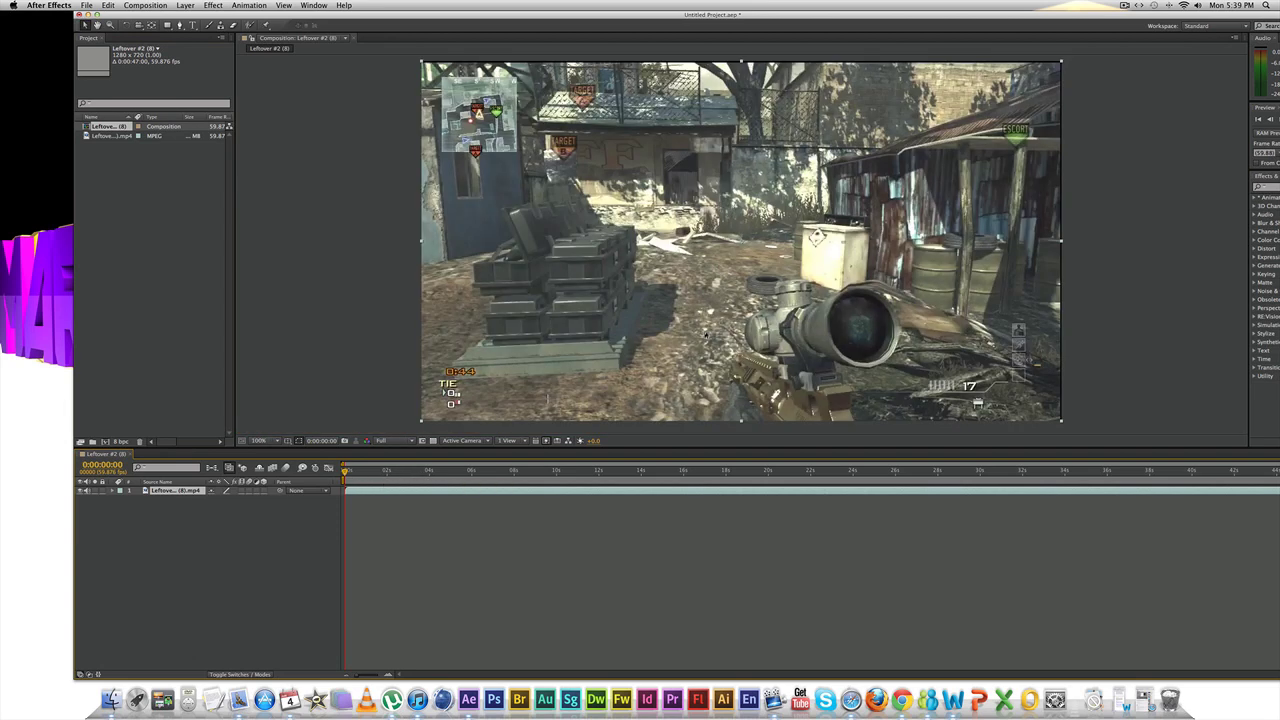
# - Change the project depth from 8 bpc to 16 bits per channel in Project Settings
pyautogui.click(120, 442)
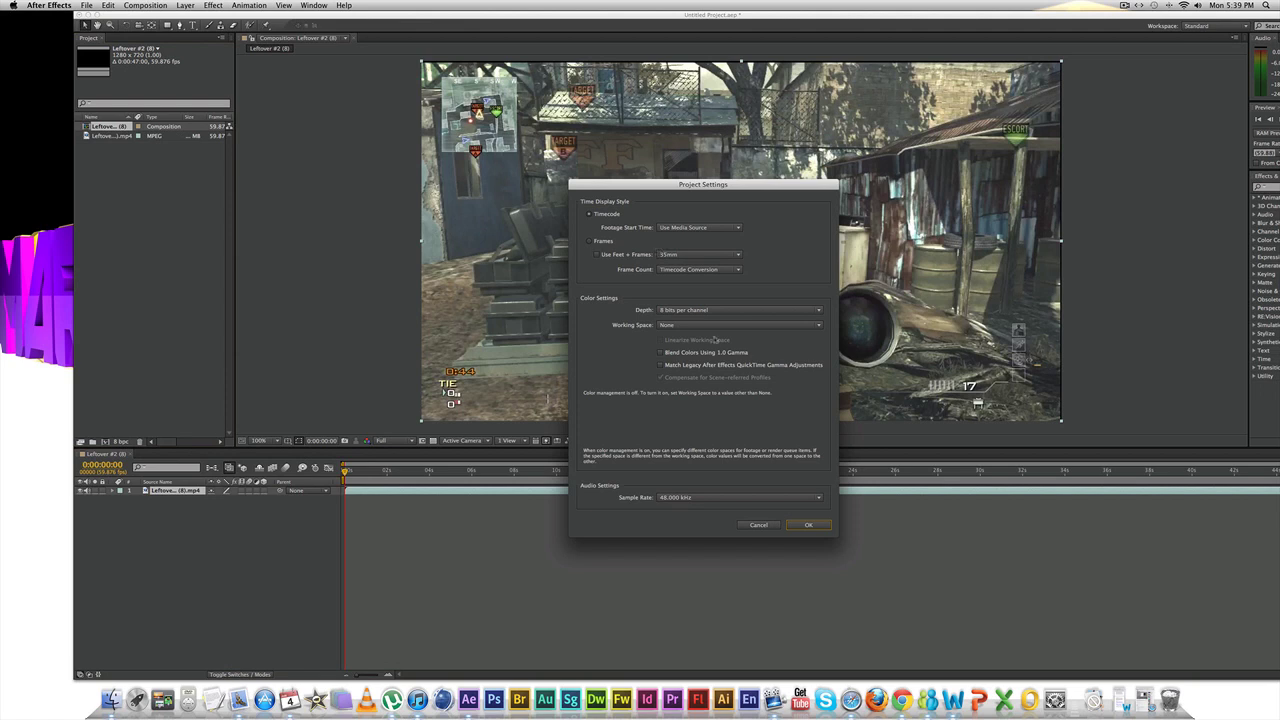
pyautogui.click(690, 310)
pyautogui.click(688, 329)
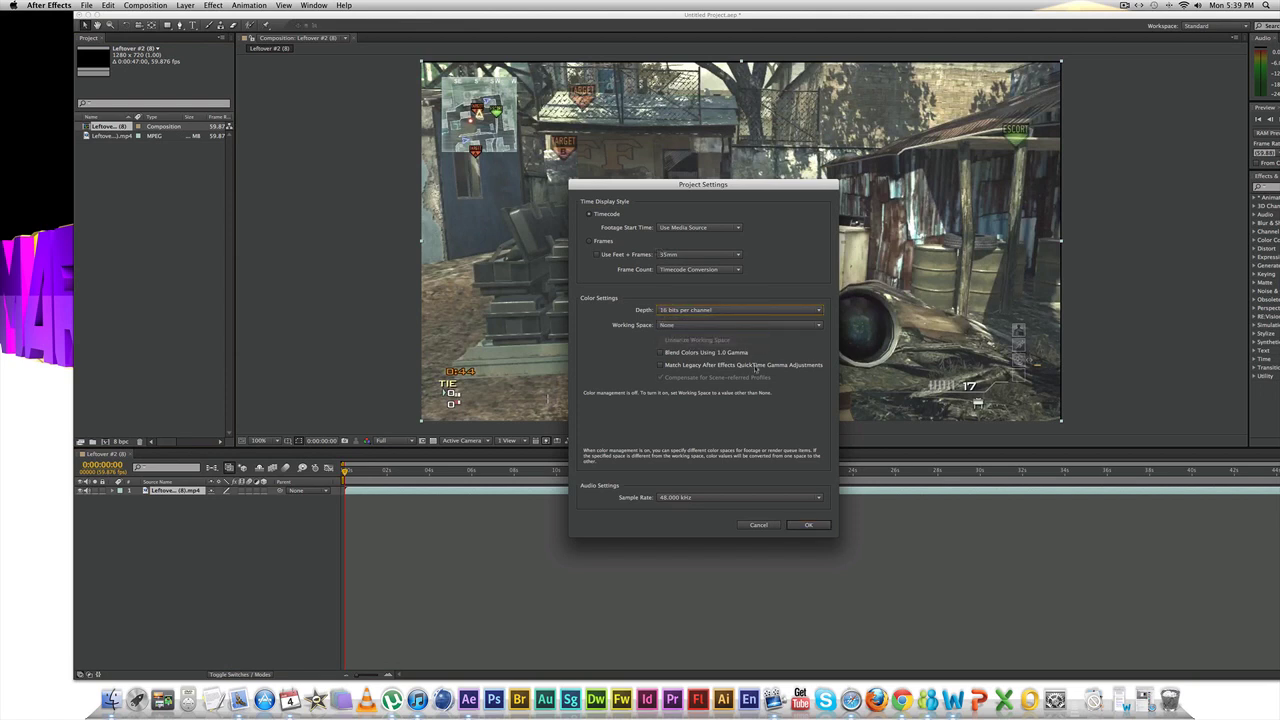
pyautogui.click(808, 525)
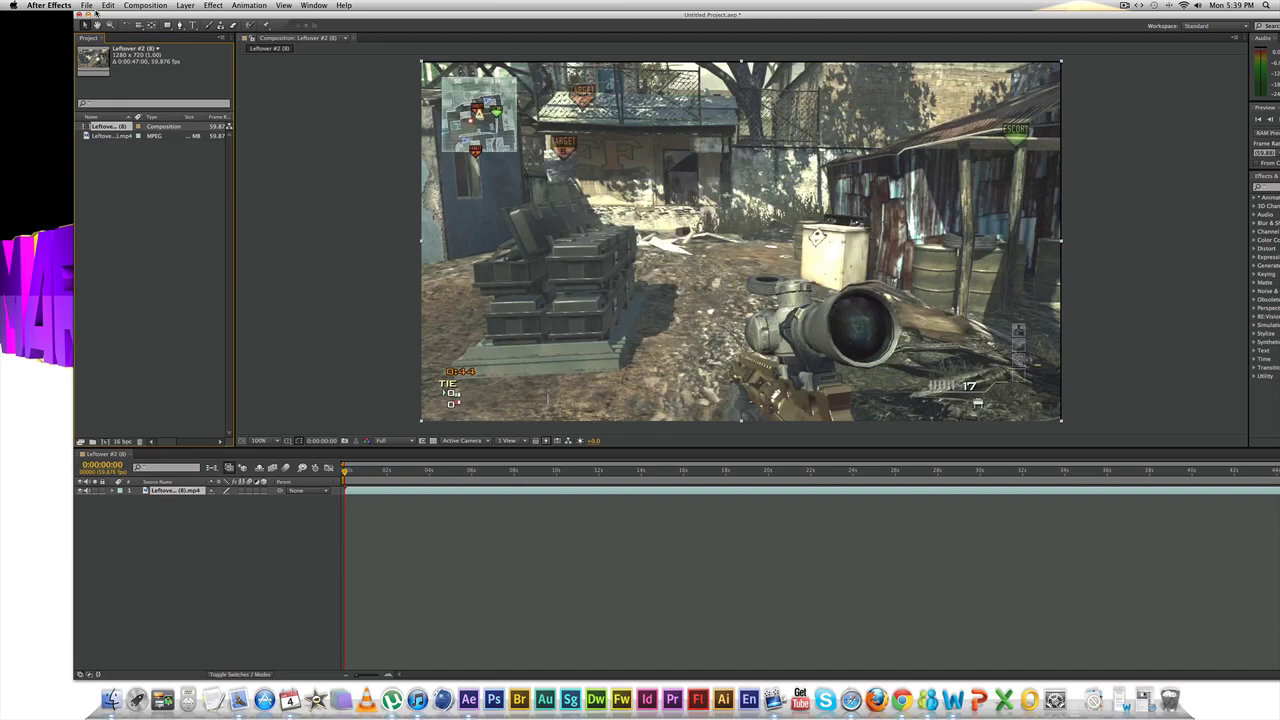
# - On the Secret preferences page, enable Disable Layer Cache and Ignore Sequence Rendering Errors, then confirm
pyautogui.click(30, 5)
pyautogui.moveTo(90, 34)
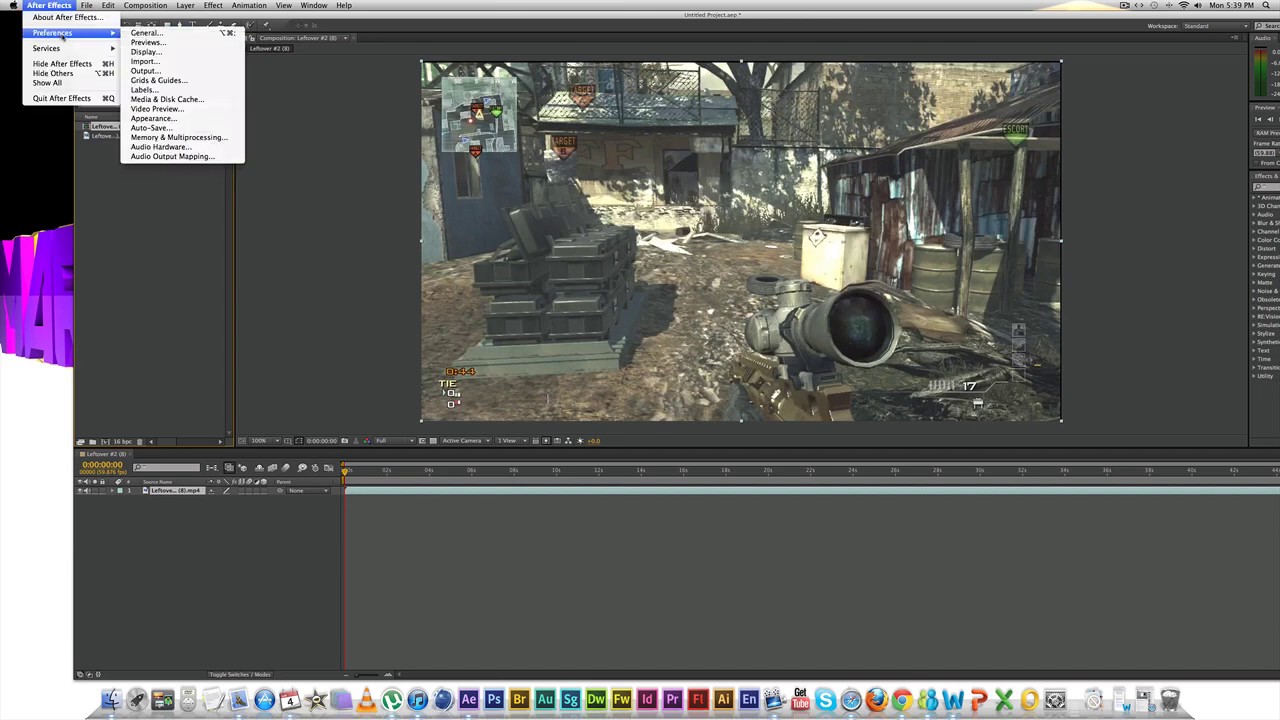
pyautogui.click(146, 33)
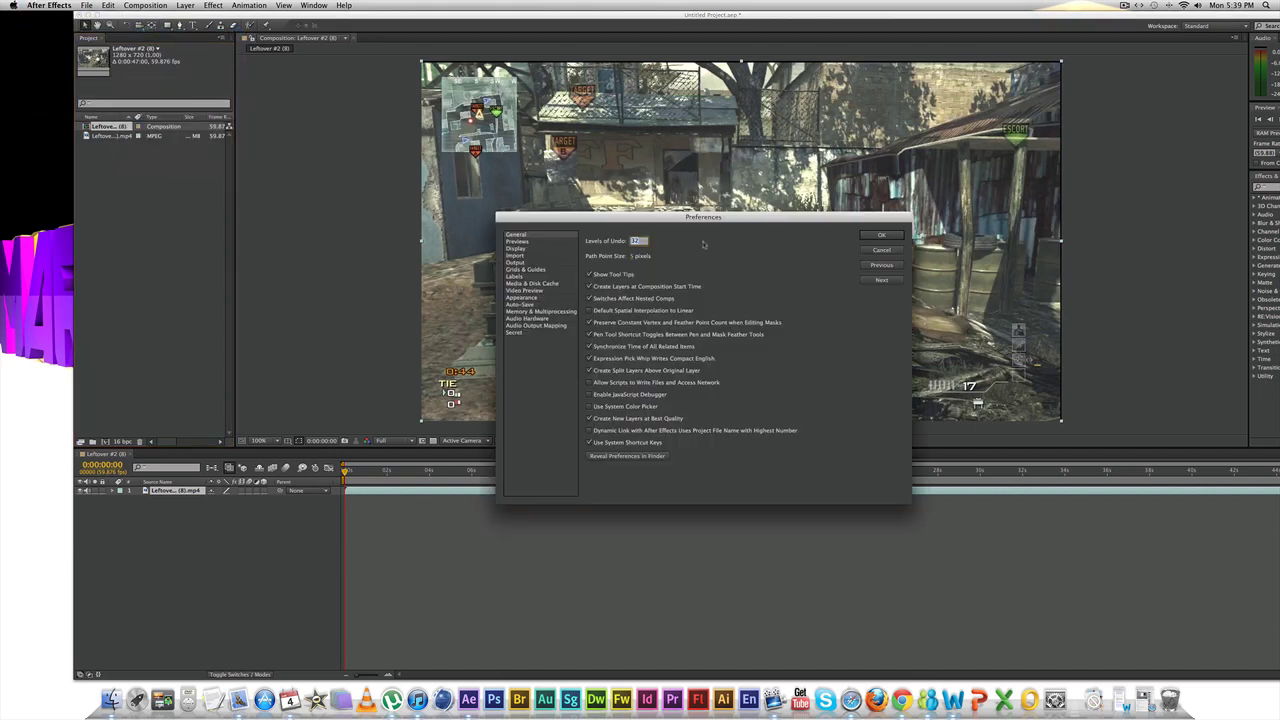
pyautogui.click(515, 333)
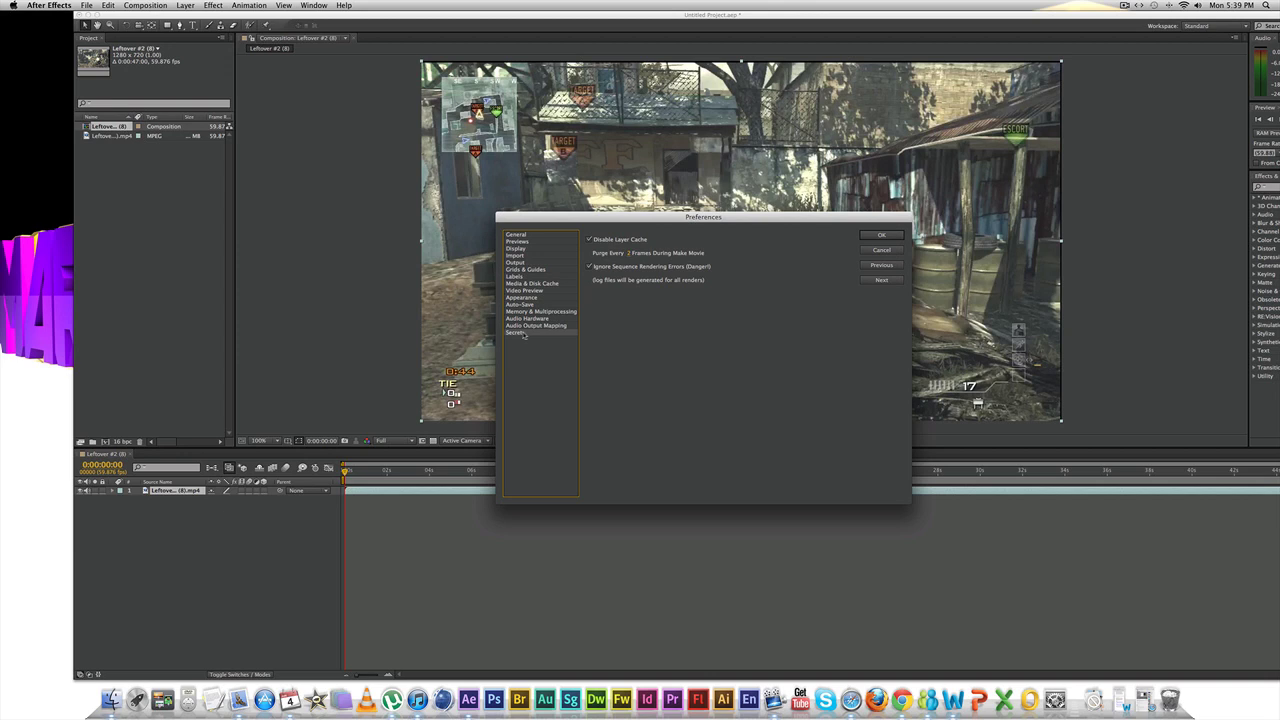
pyautogui.click(589, 240)
pyautogui.click(590, 266)
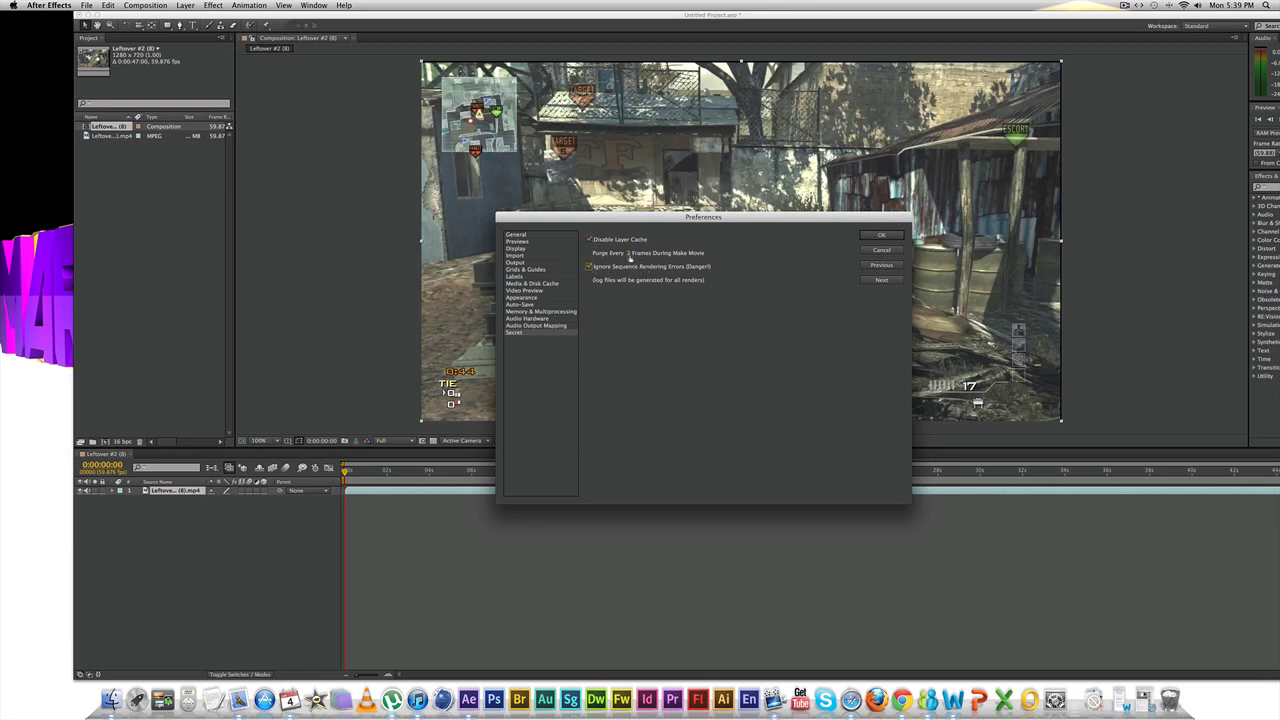
pyautogui.click(630, 253)
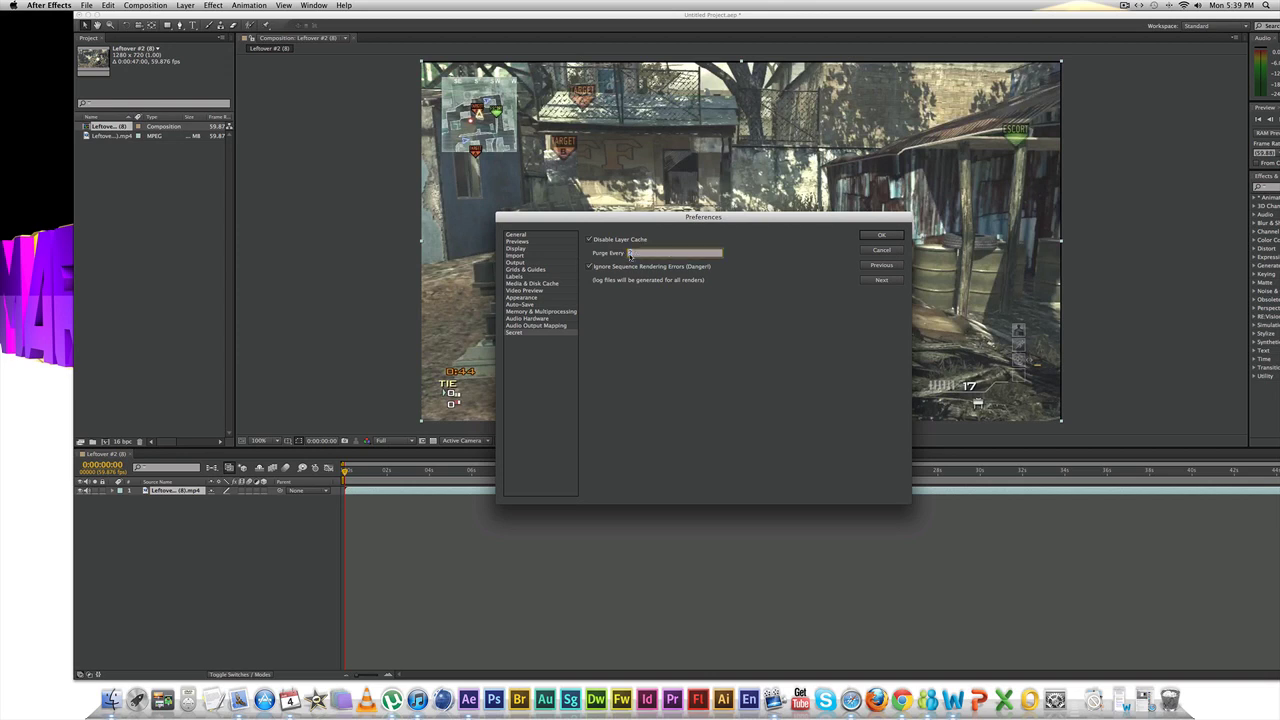
pyautogui.click(880, 236)
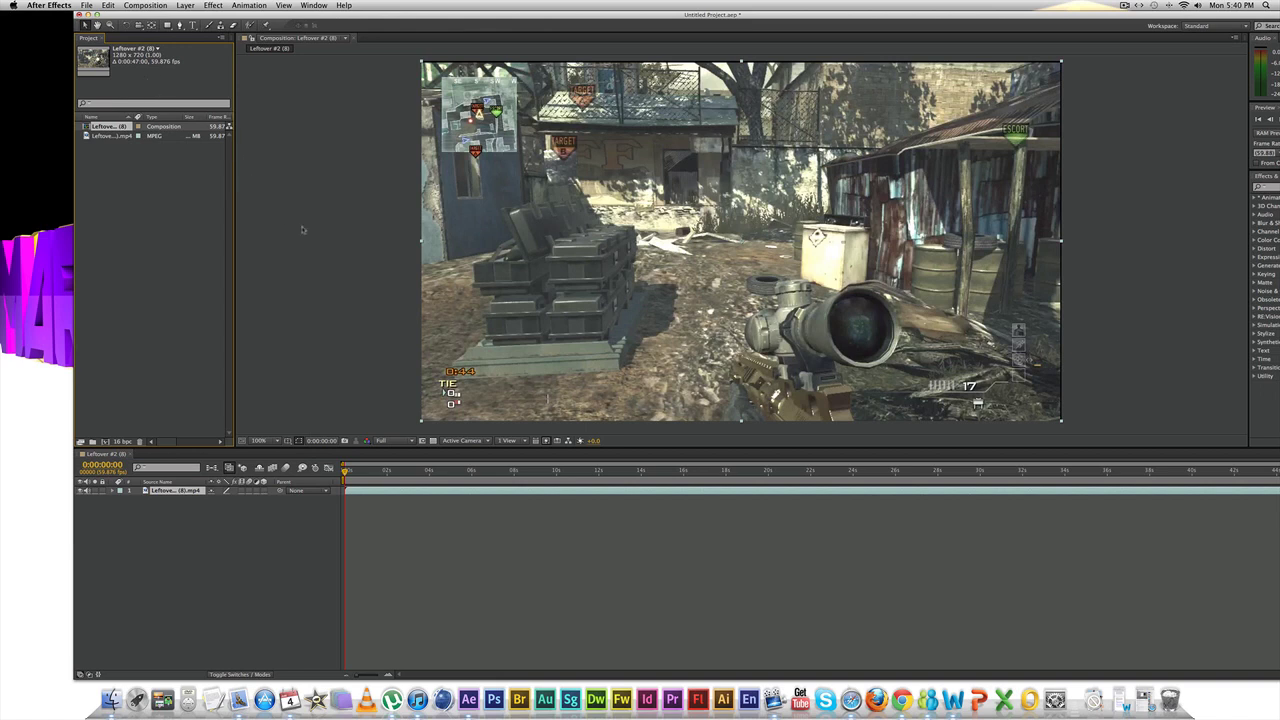
# - Scrub to the Round Win screen near 6 seconds and RAM-preview the opening seconds
pyautogui.moveTo(345, 470)
pyautogui.mouseDown()
pyautogui.moveTo(520, 471)
pyautogui.moveTo(345, 471)
pyautogui.mouseUp()
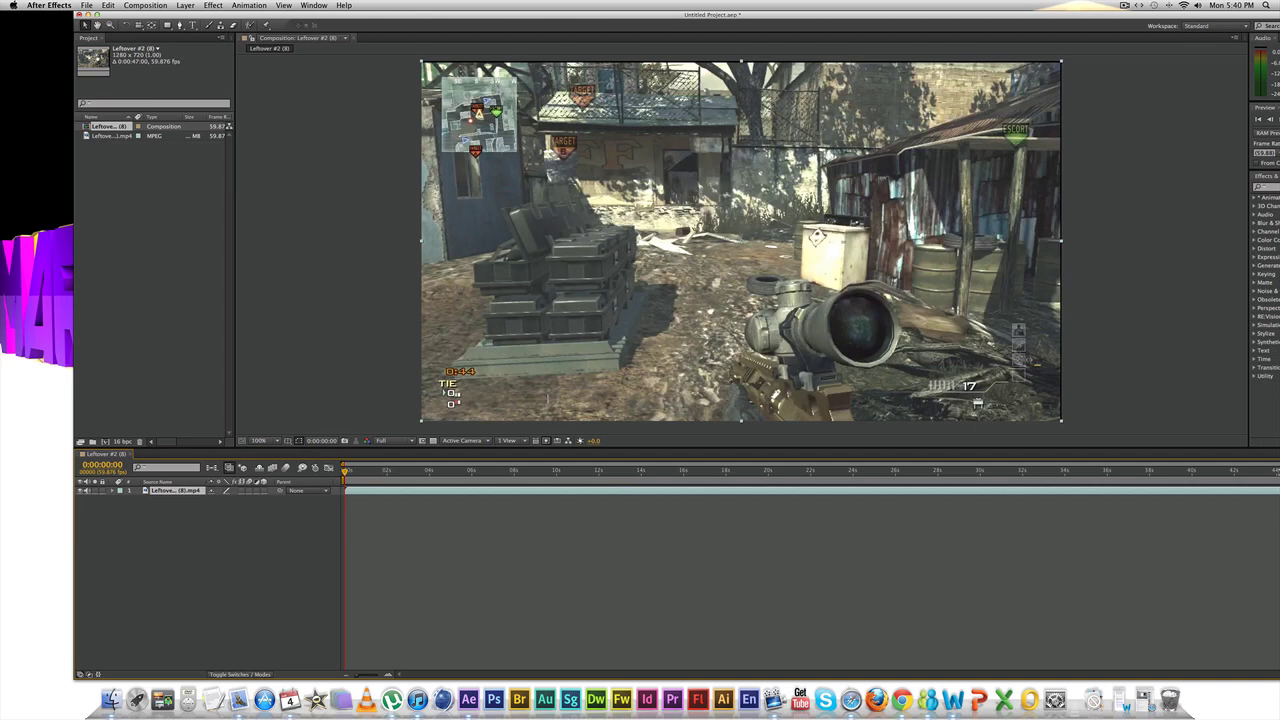
pyautogui.moveTo(1141, 15); pyautogui.dragTo(1053, 15)
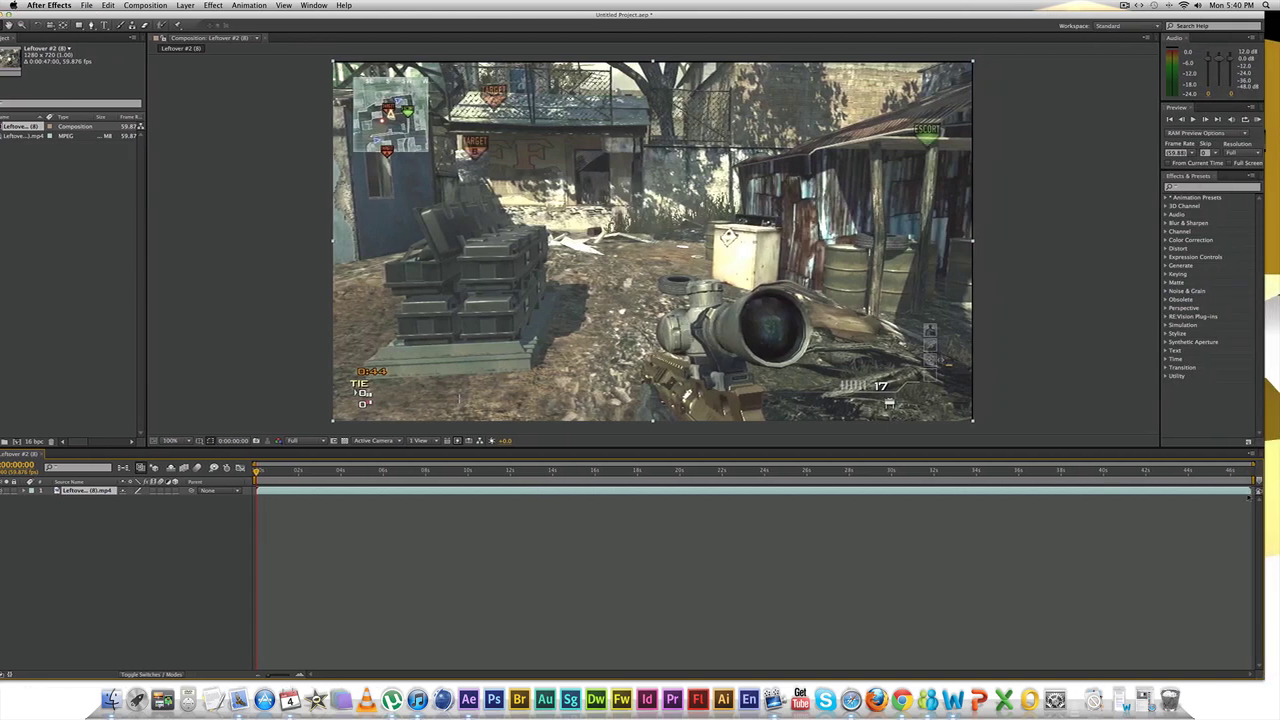
pyautogui.press('space')
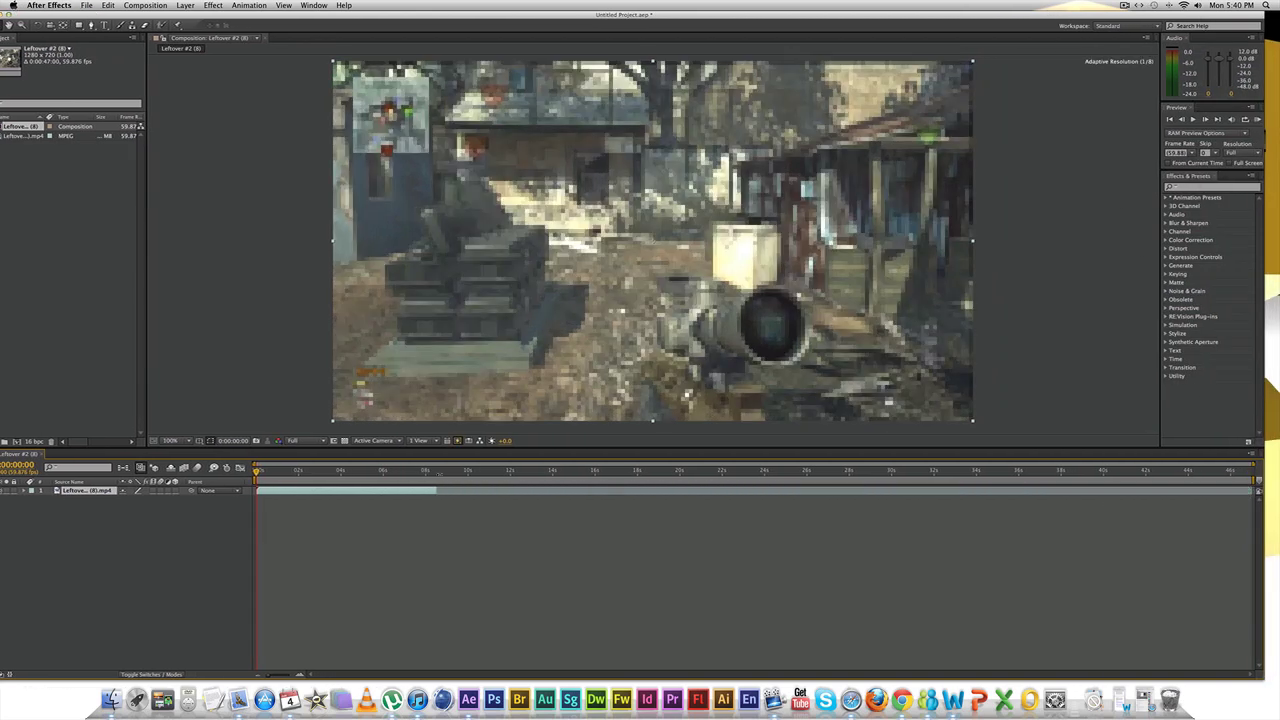
pyautogui.click(356, 471)
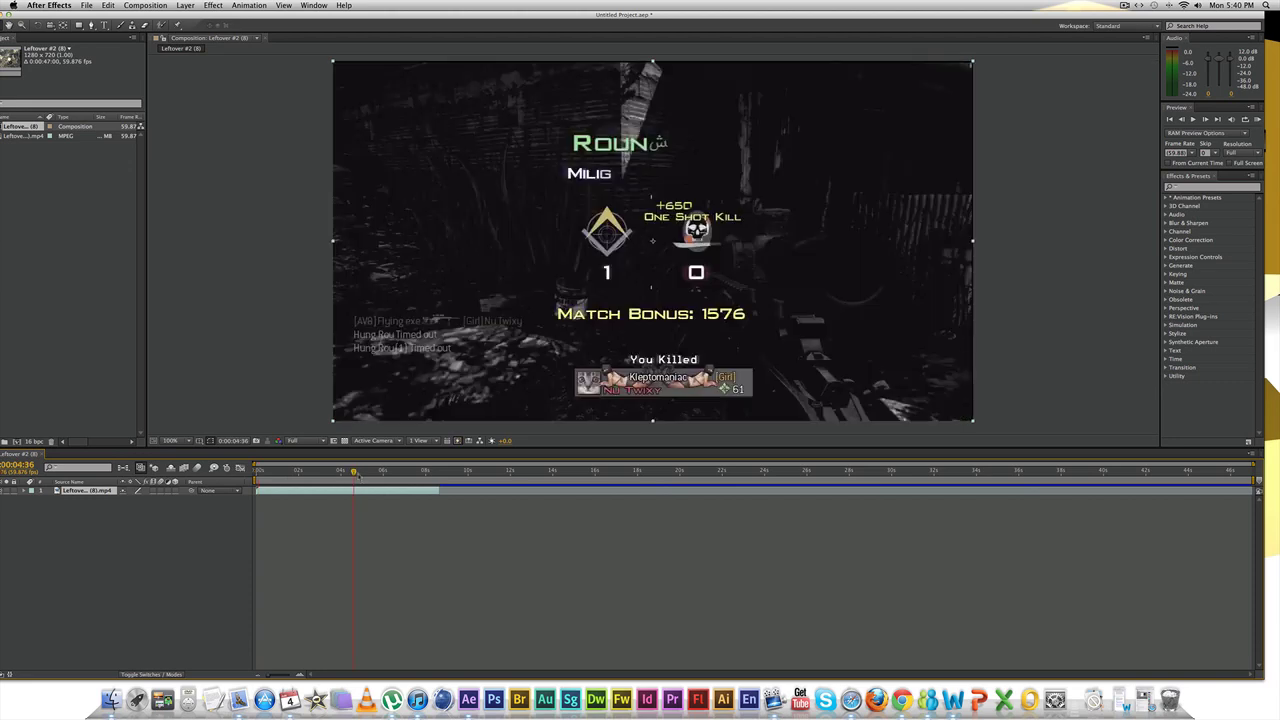
pyautogui.moveTo(382, 475); pyautogui.dragTo(246, 454)
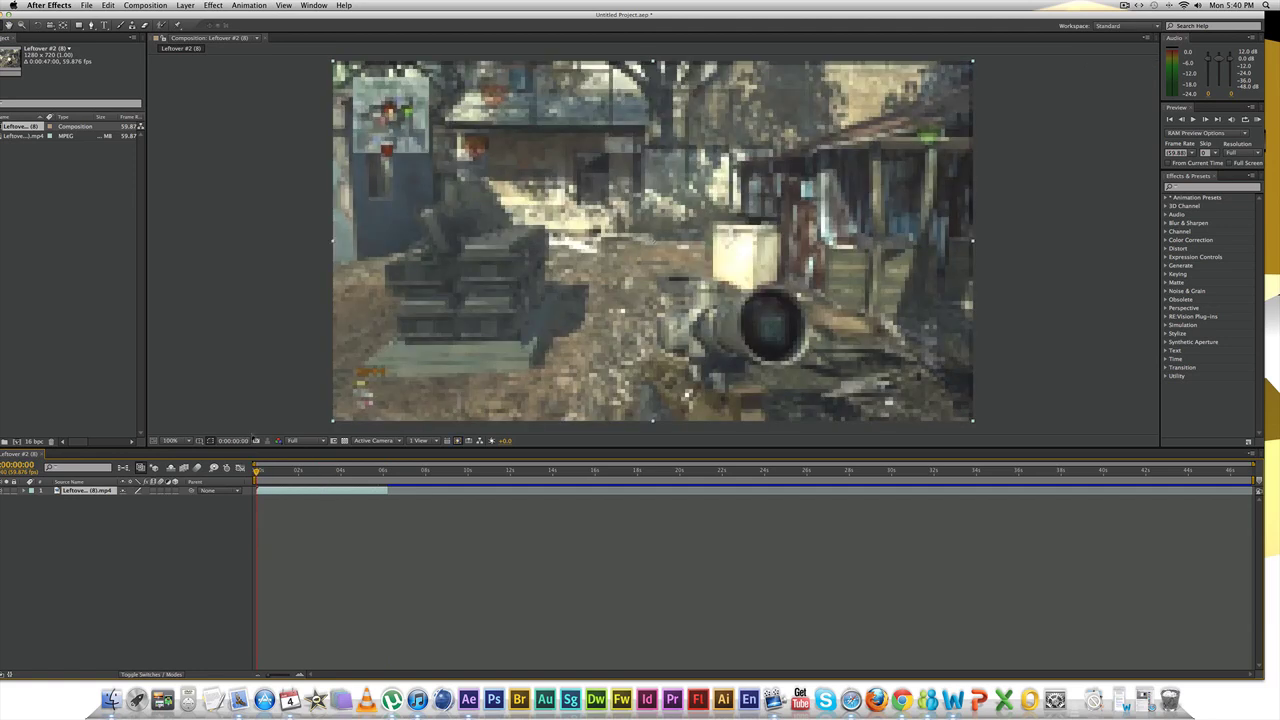
pyautogui.moveTo(240, 12); pyautogui.dragTo(274, 12)
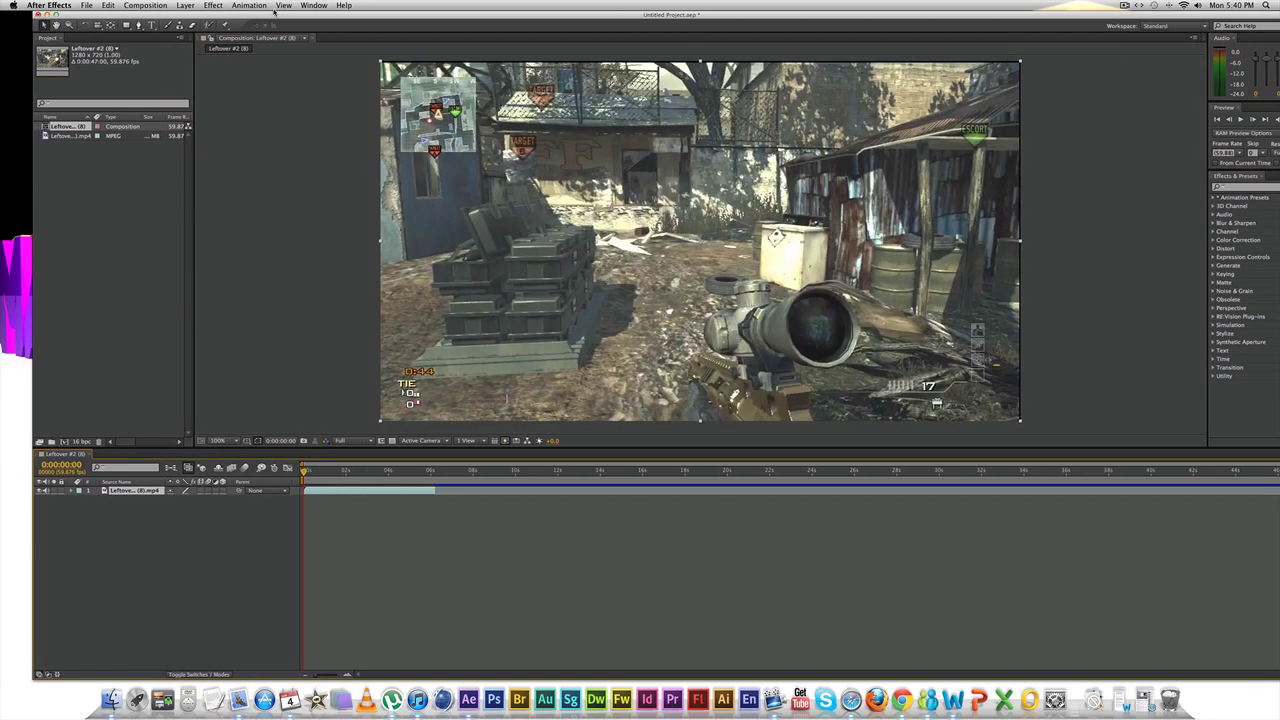
# - Add the composition to the Render Queue, with output named test on the Desktop
pyautogui.click(128, 7)
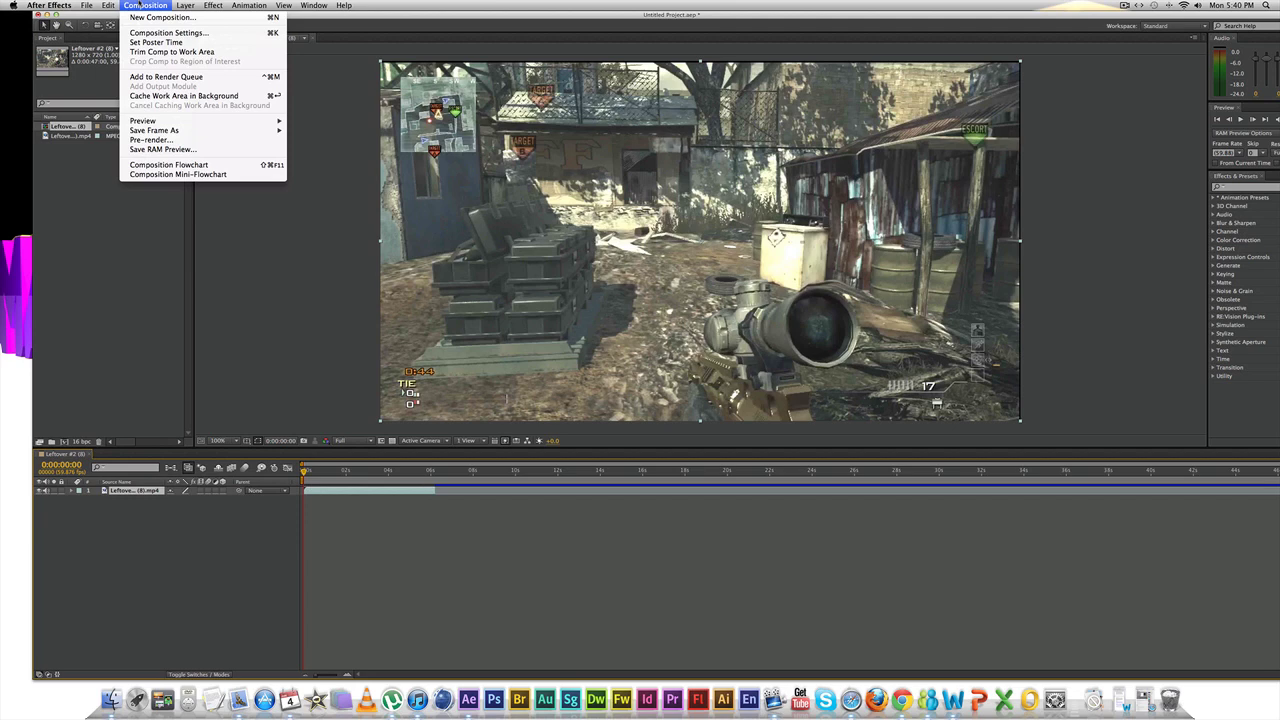
pyautogui.click(168, 77)
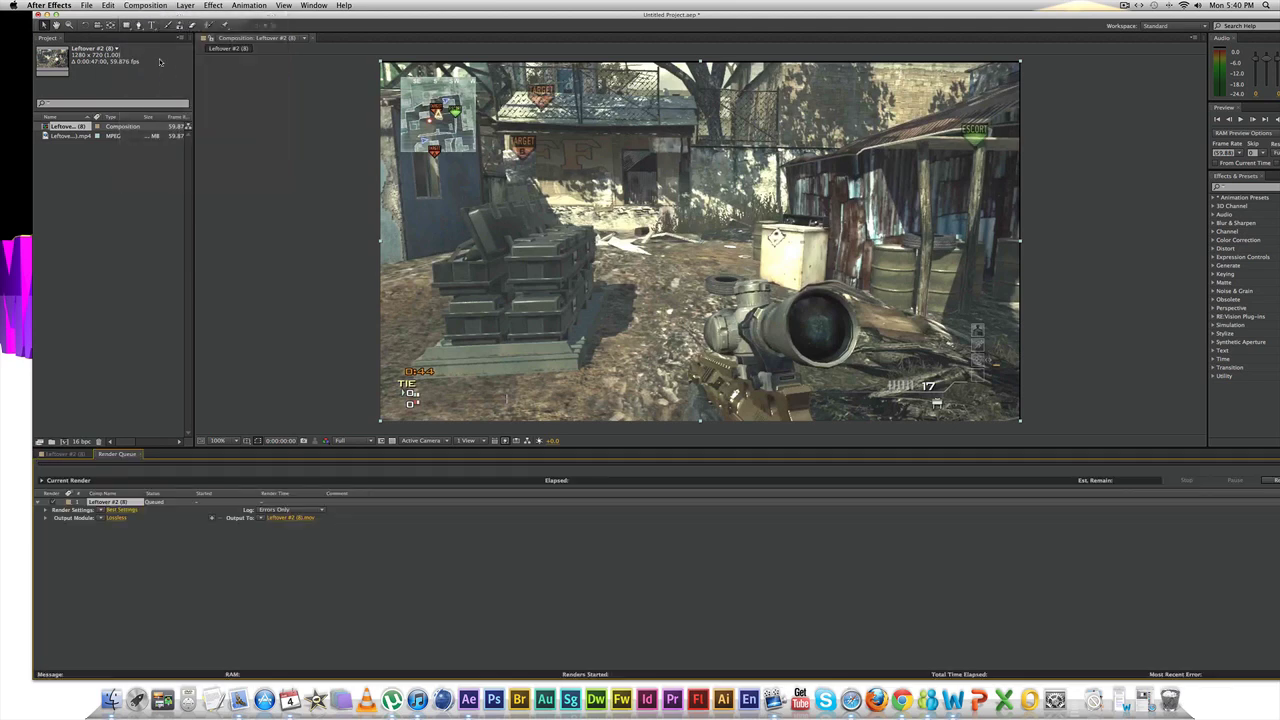
pyautogui.click(274, 521)
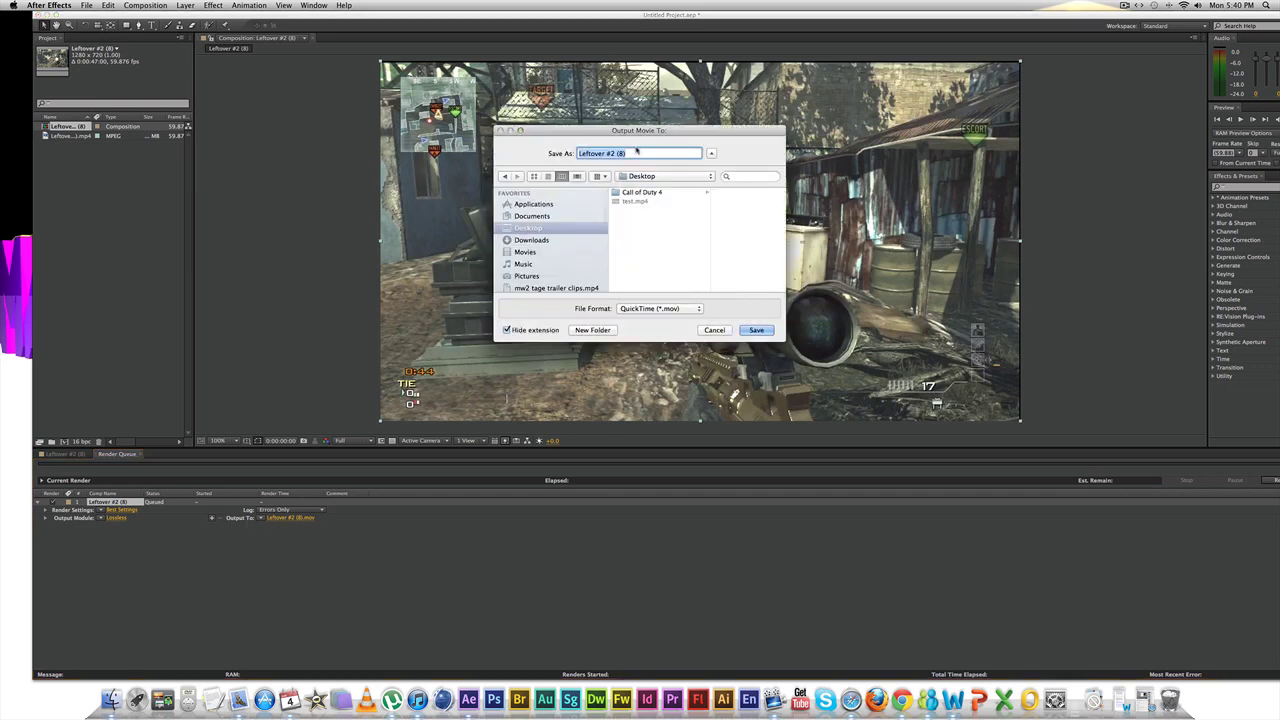
pyautogui.press('BackSpace')
pyautogui.write('test')
pyautogui.click(757, 330)
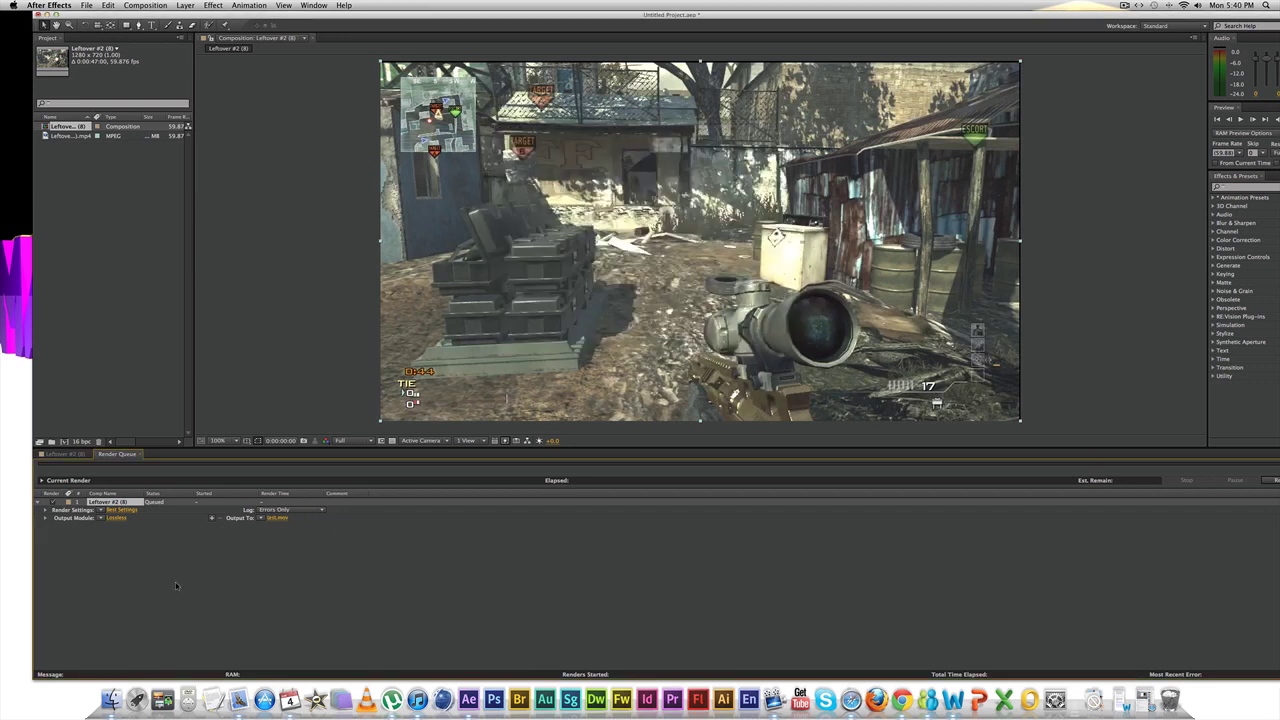
# - Set the output format to H.264 with source XMP metadata, High profile and level 5.1
pyautogui.click(113, 518)
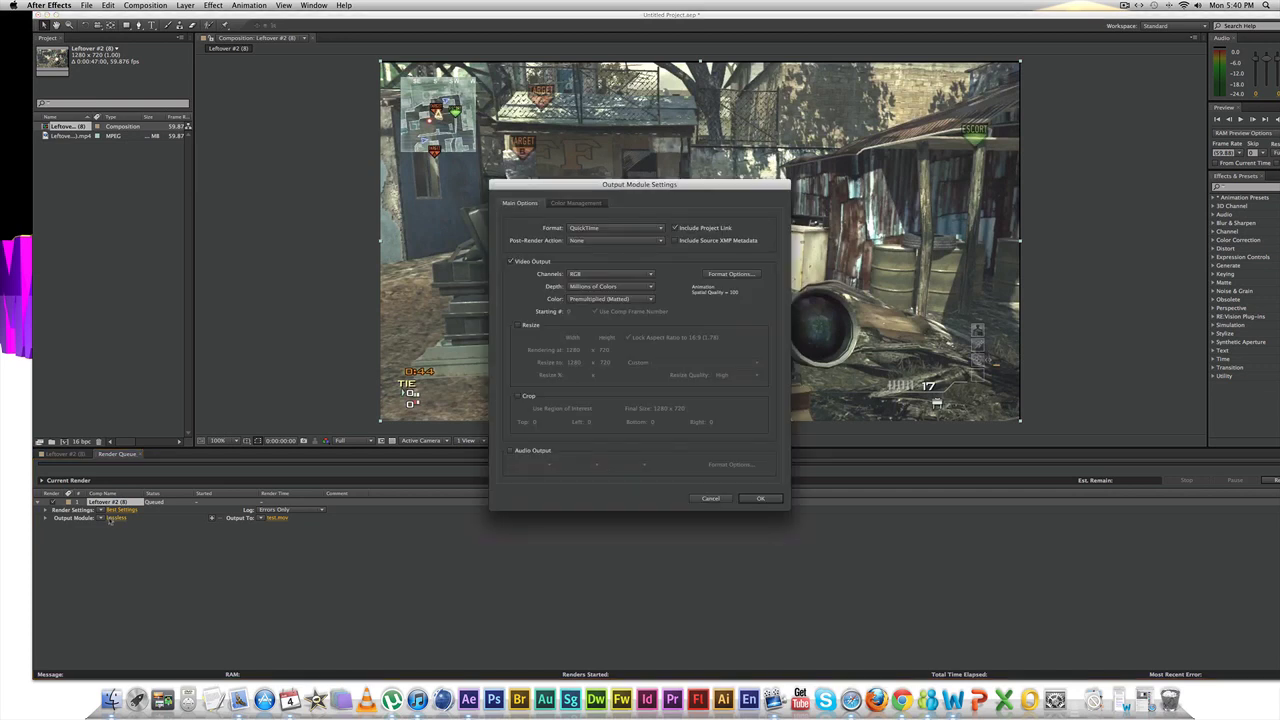
pyautogui.click(606, 228)
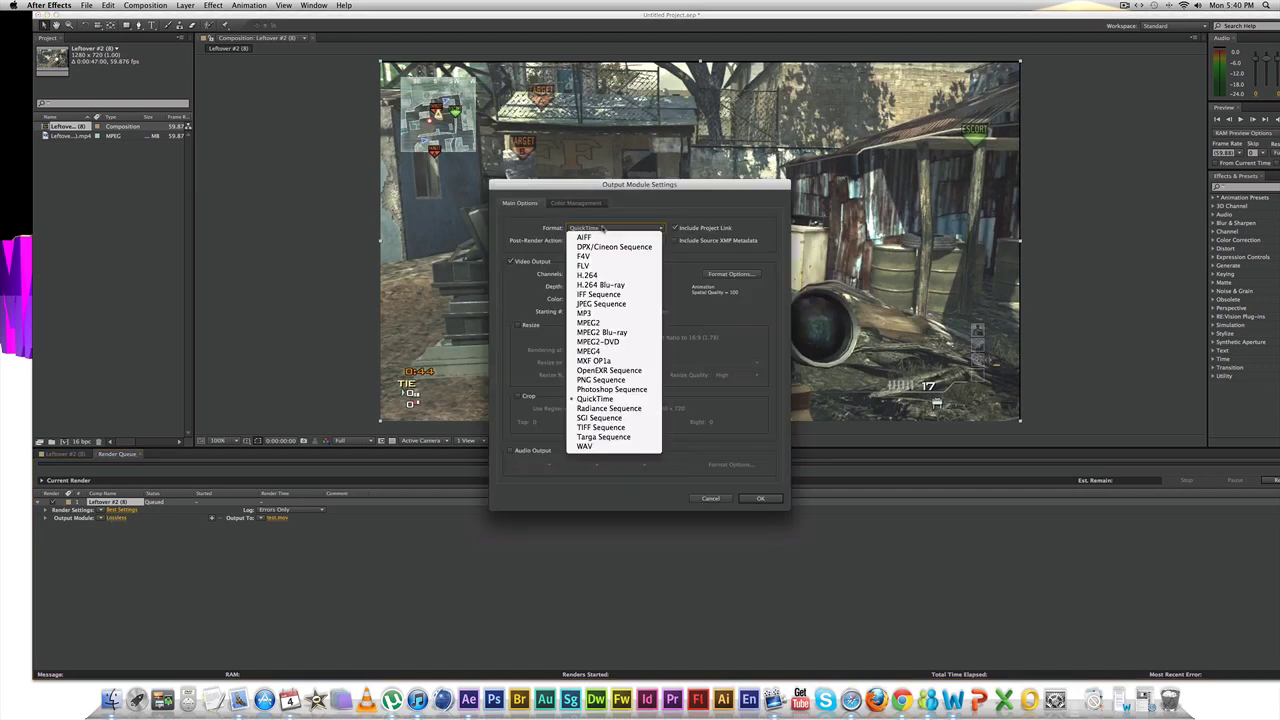
pyautogui.click(645, 277)
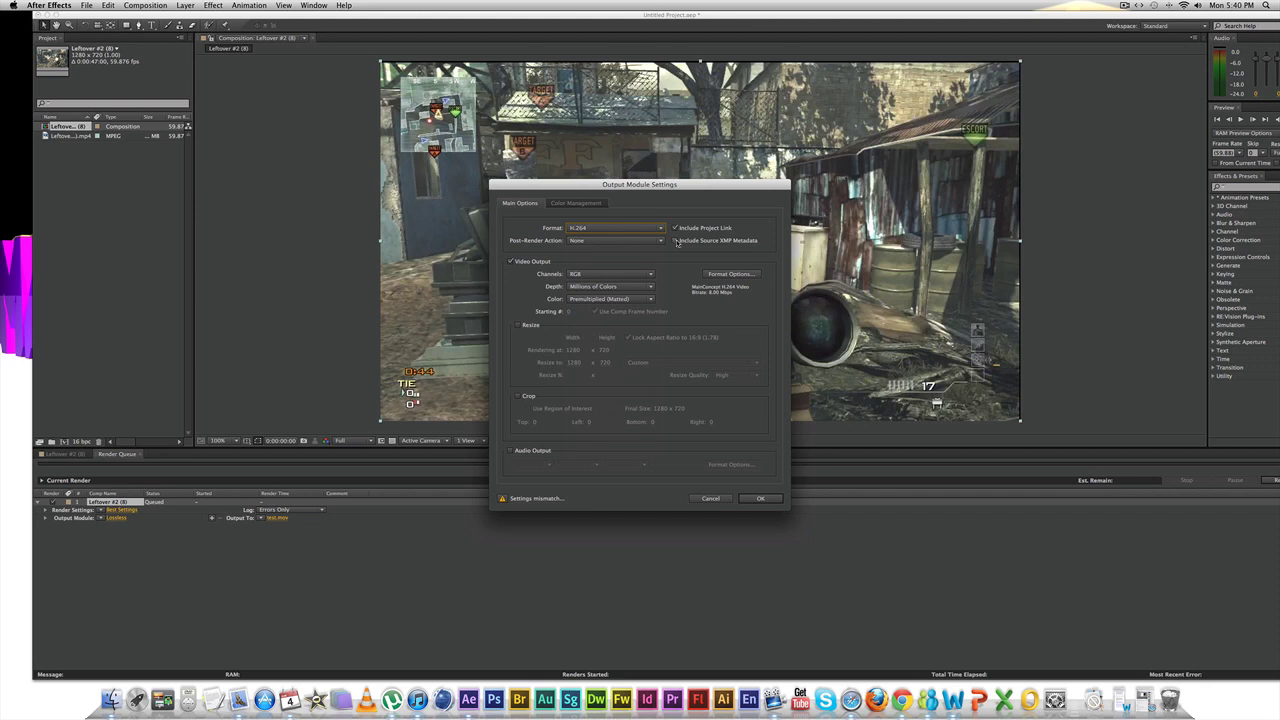
pyautogui.click(677, 241)
pyautogui.click(730, 274)
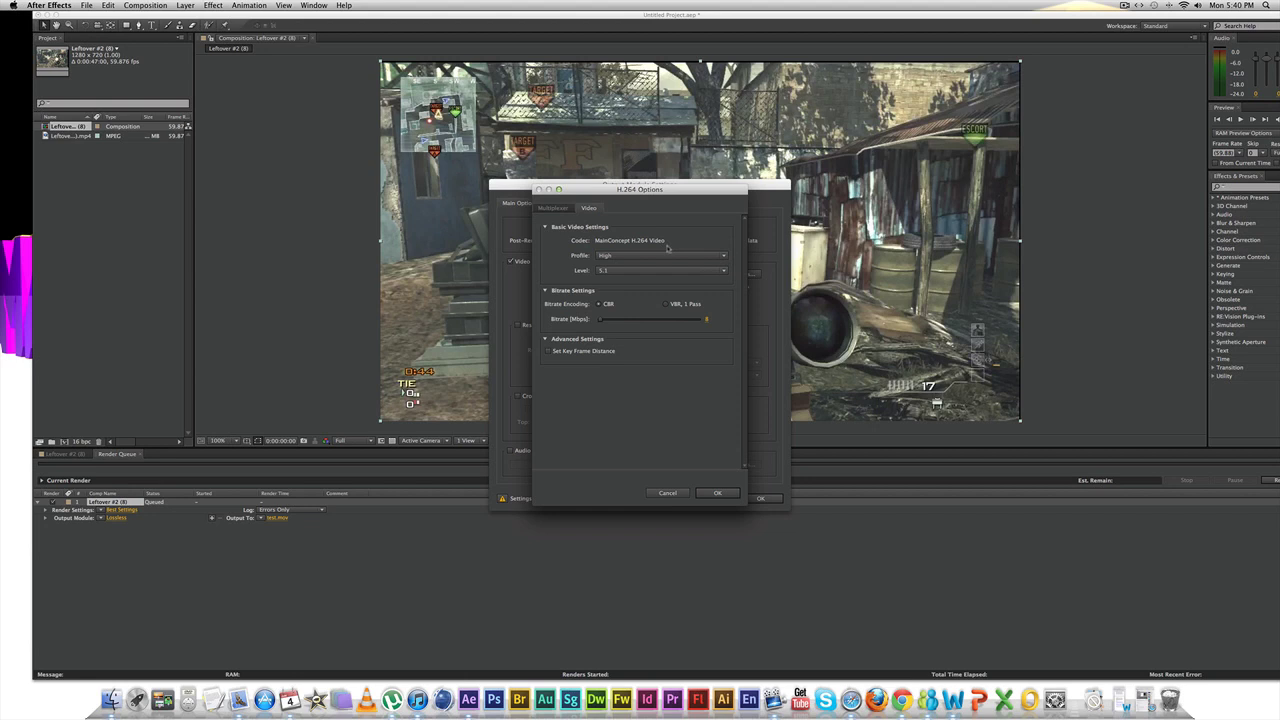
pyautogui.click(626, 257)
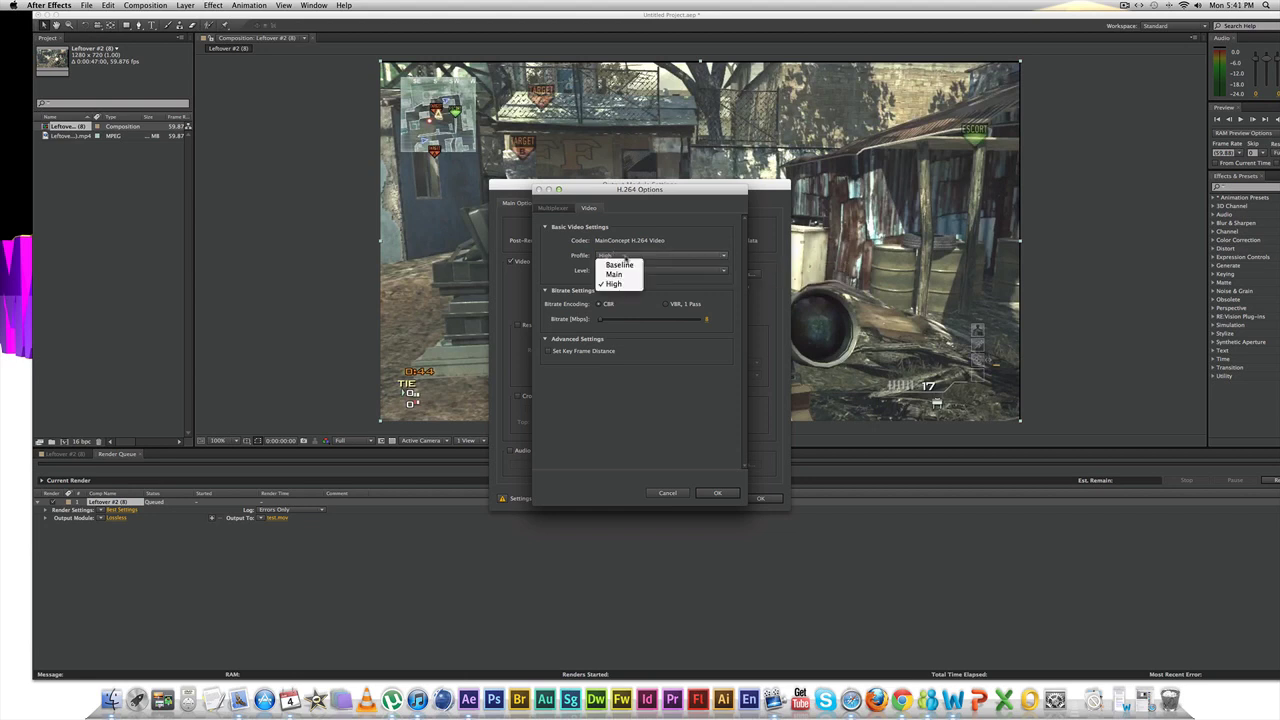
pyautogui.click(676, 289)
pyautogui.click(665, 272)
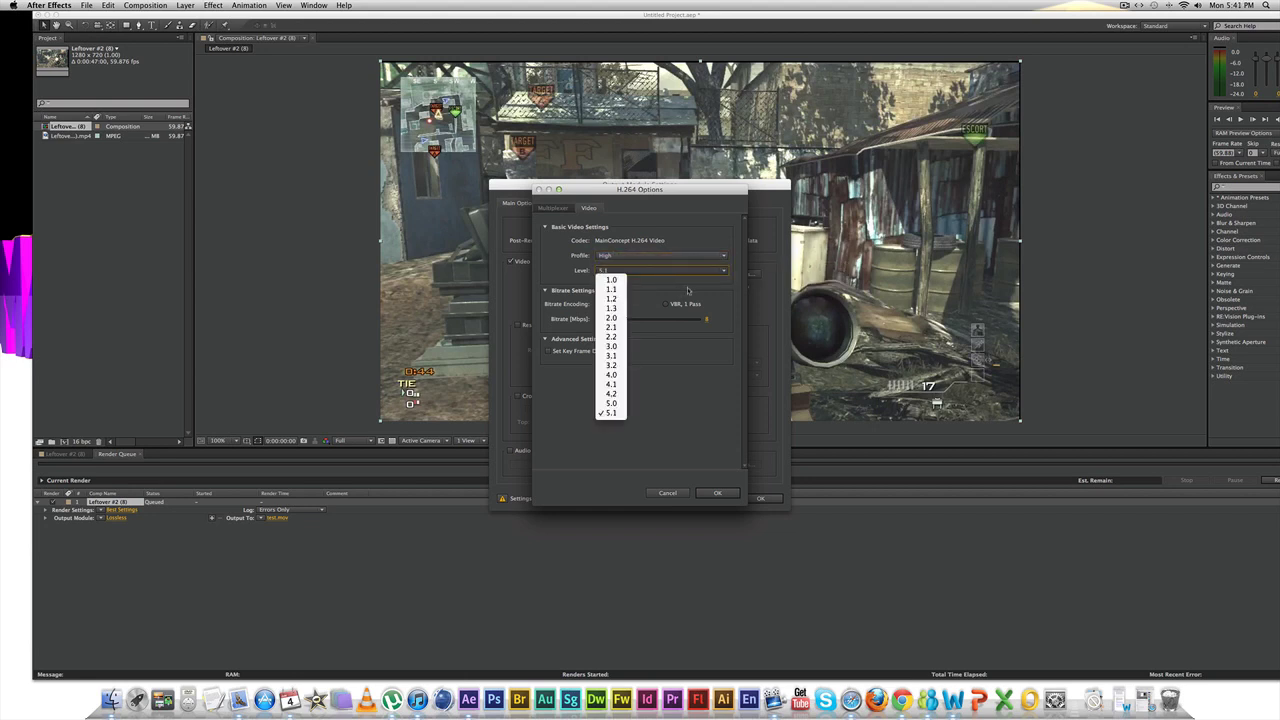
pyautogui.click(728, 292)
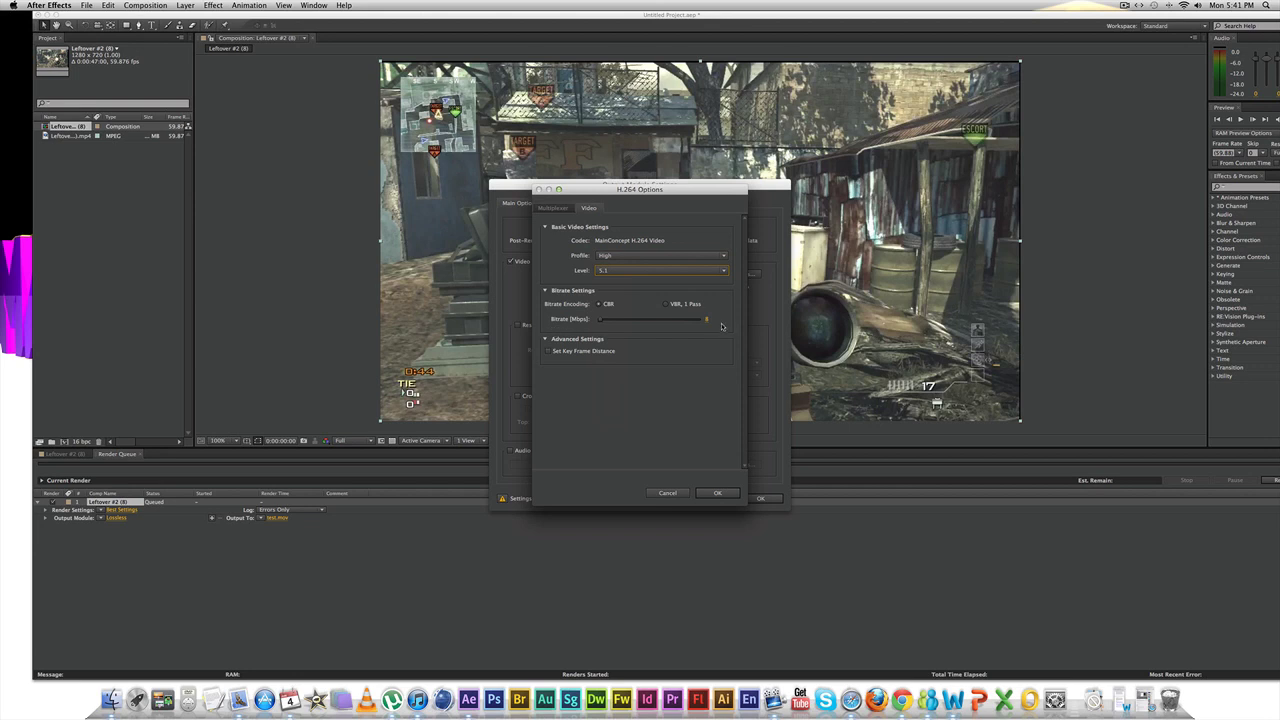
pyautogui.click(707, 319)
pyautogui.click(736, 495)
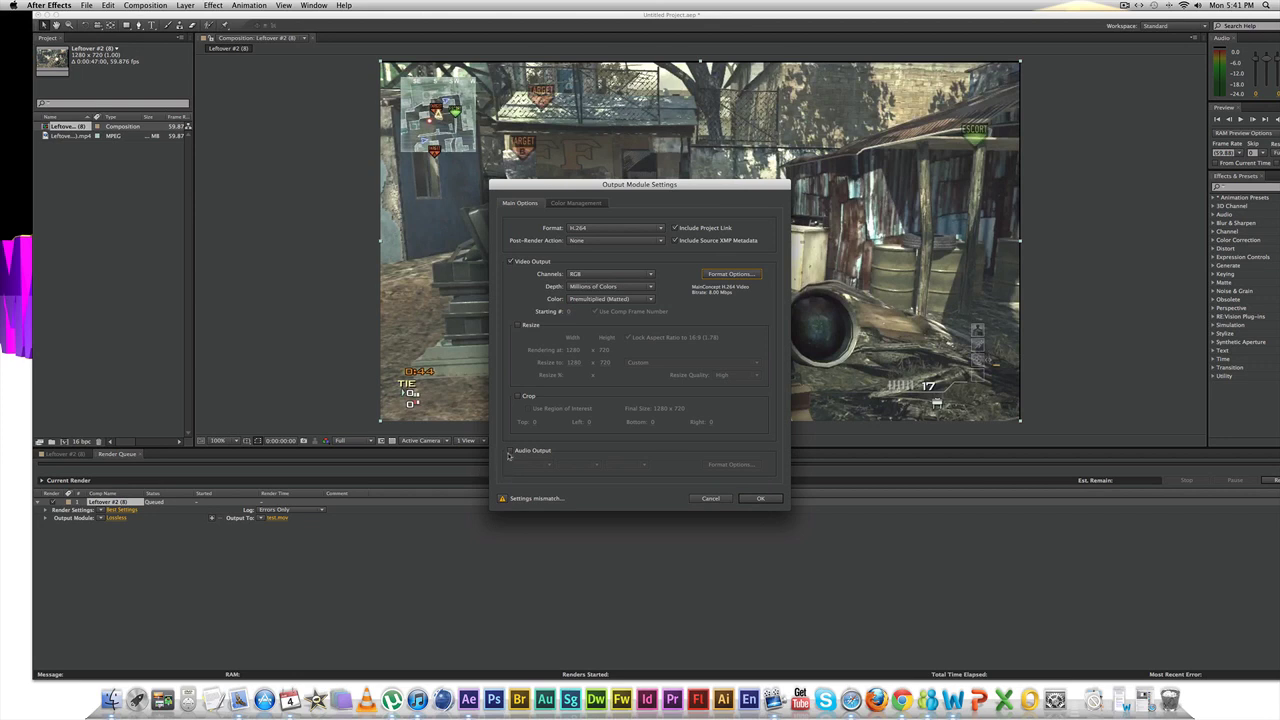
# - Enable 48 kHz stereo audio output with AAC encoding and confirm the output module
pyautogui.click(509, 452)
pyautogui.click(539, 467)
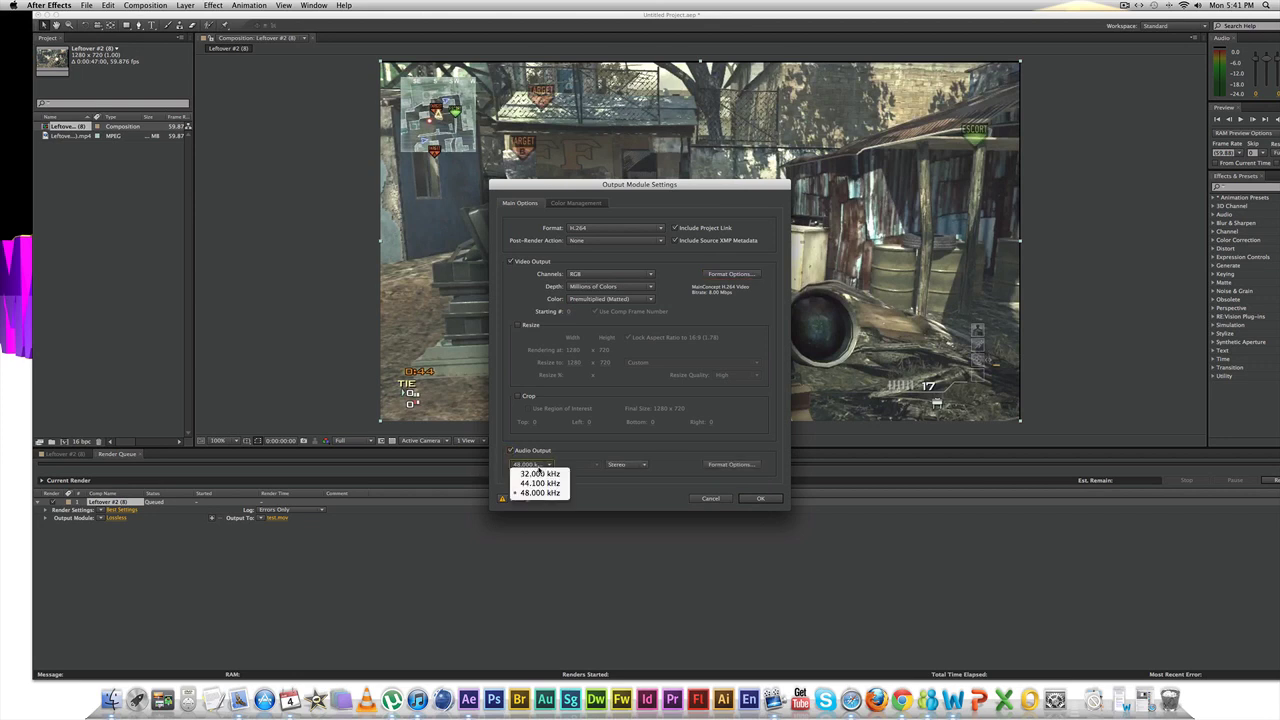
pyautogui.click(540, 492)
pyautogui.click(620, 464)
pyautogui.click(620, 474)
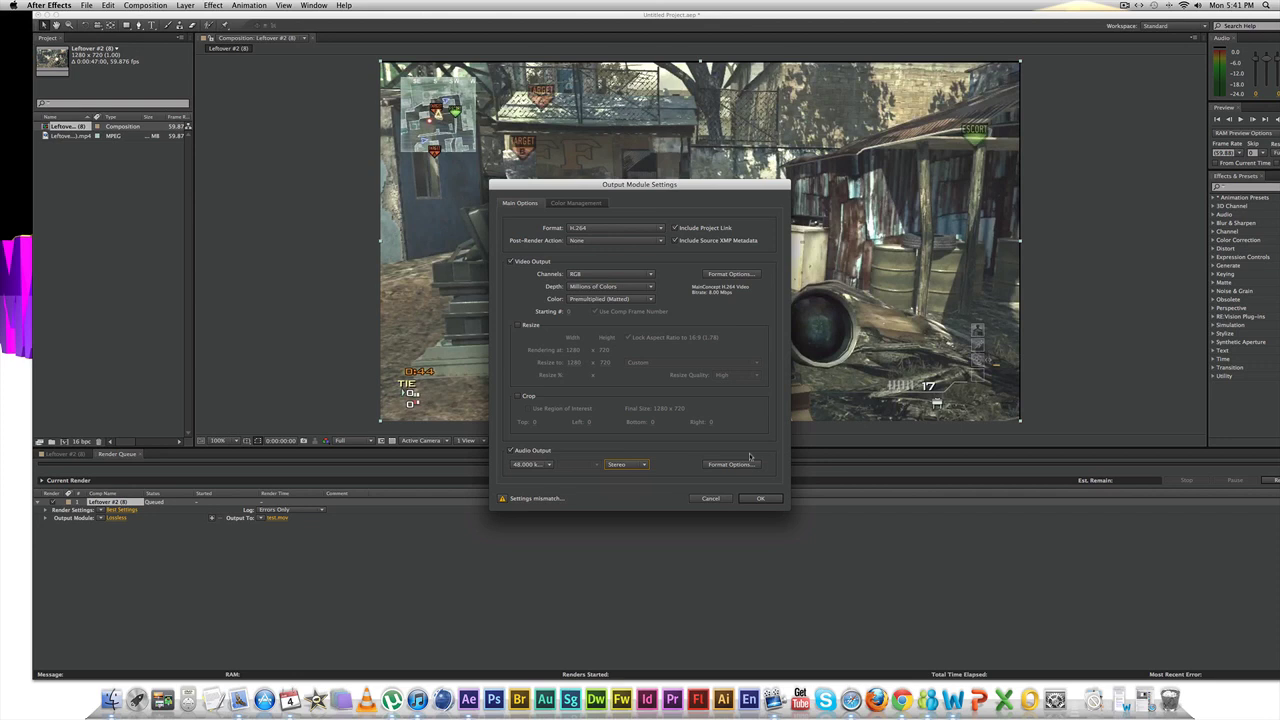
pyautogui.click(748, 465)
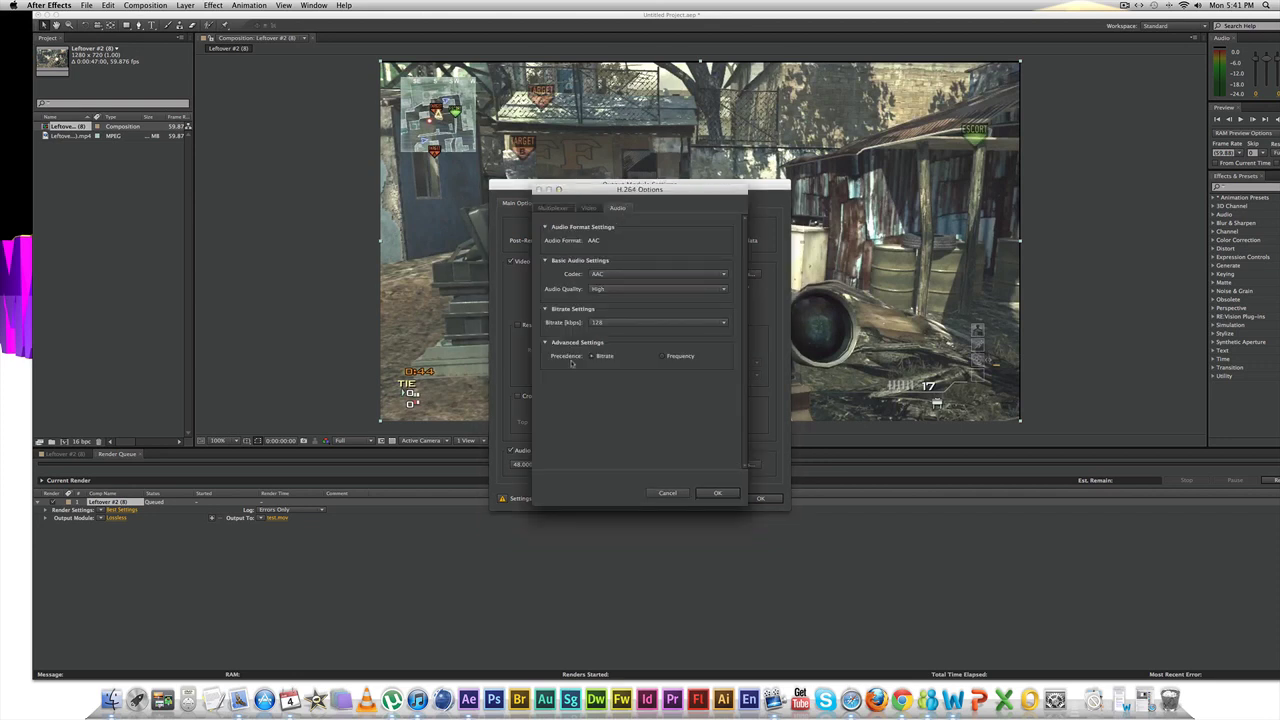
pyautogui.click(717, 493)
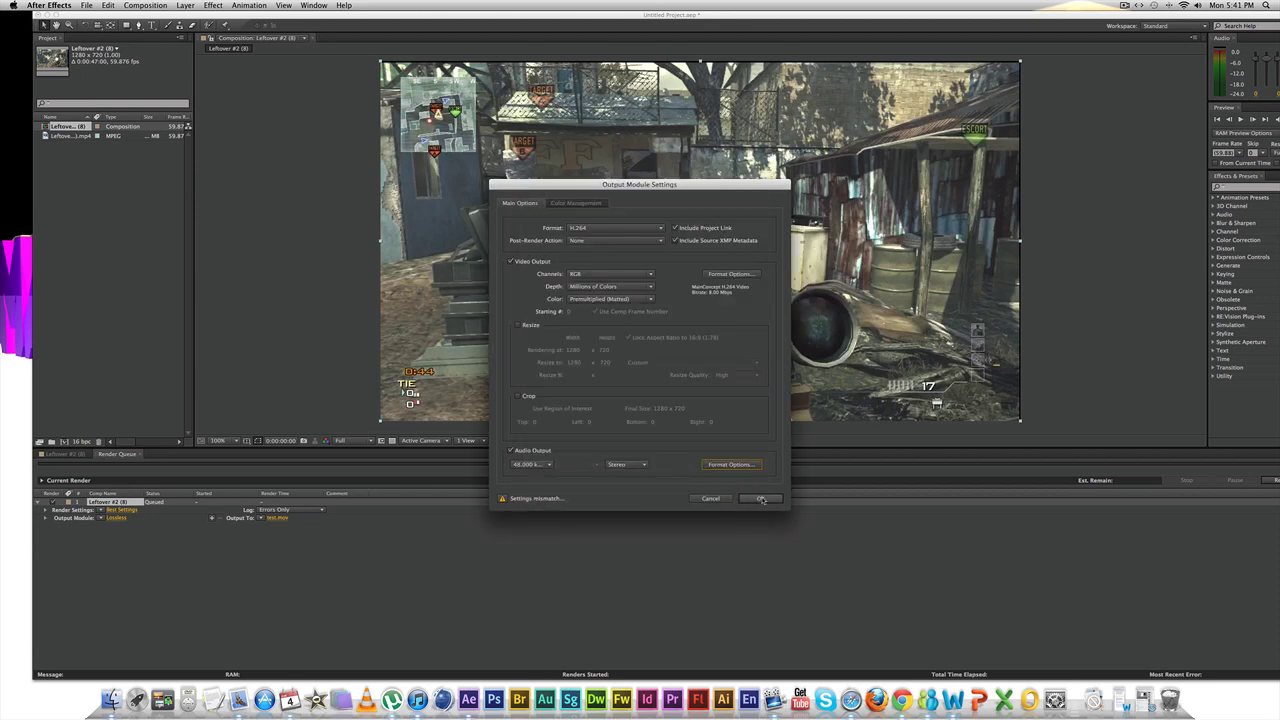
pyautogui.click(761, 498)
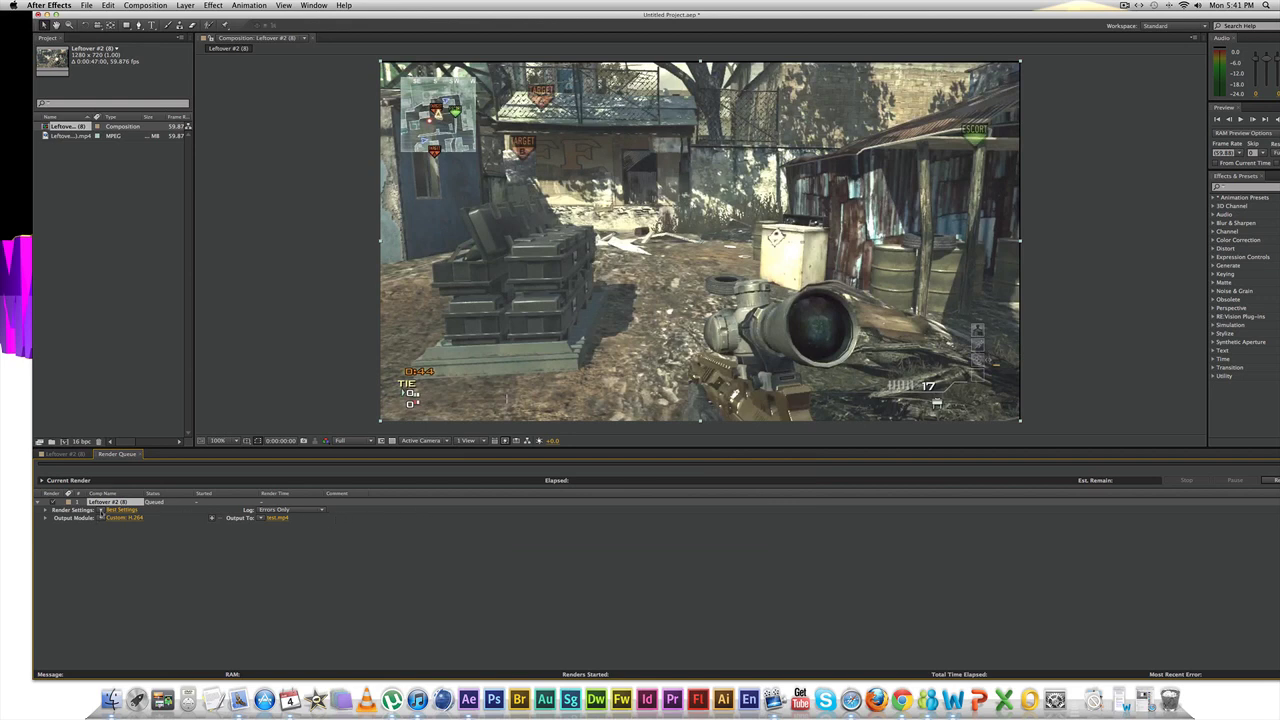
# - Use Best quality, Full resolution, the comp's frame rate and a Length of Comp time span
pyautogui.click(112, 512)
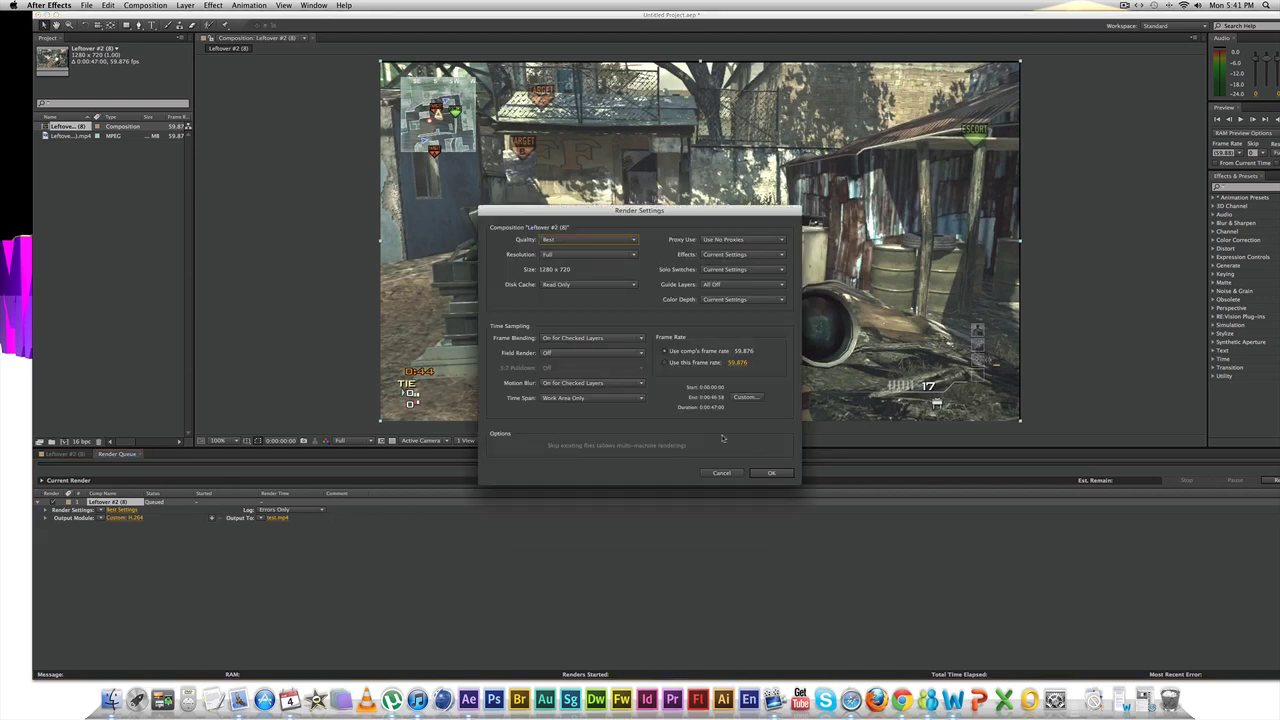
pyautogui.click(600, 240)
pyautogui.click(609, 313)
pyautogui.click(590, 254)
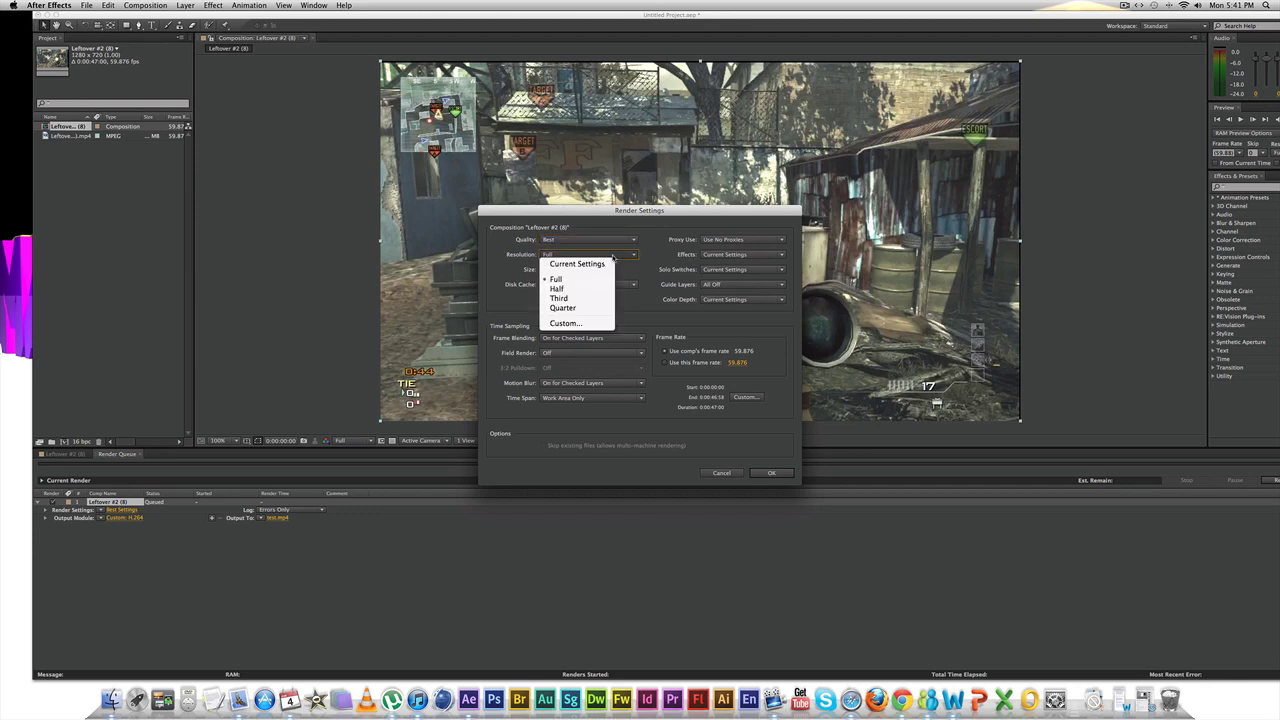
pyautogui.click(575, 272)
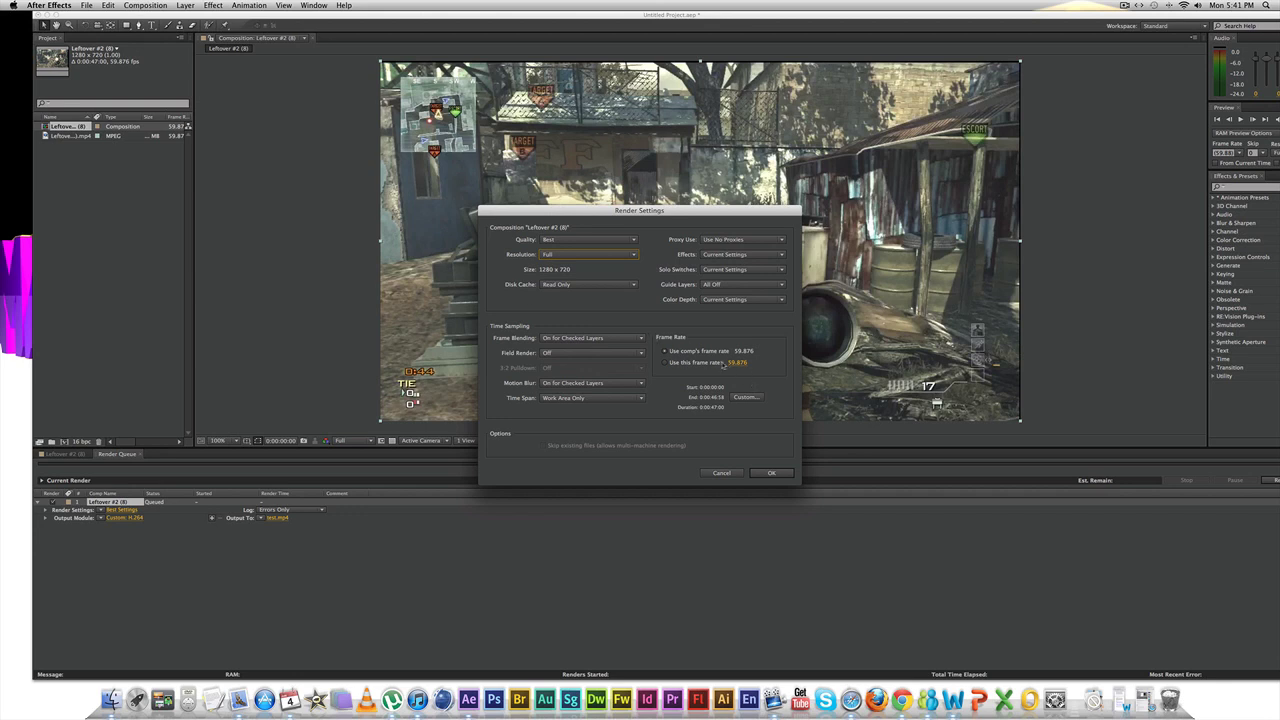
pyautogui.click(665, 351)
pyautogui.click(753, 399)
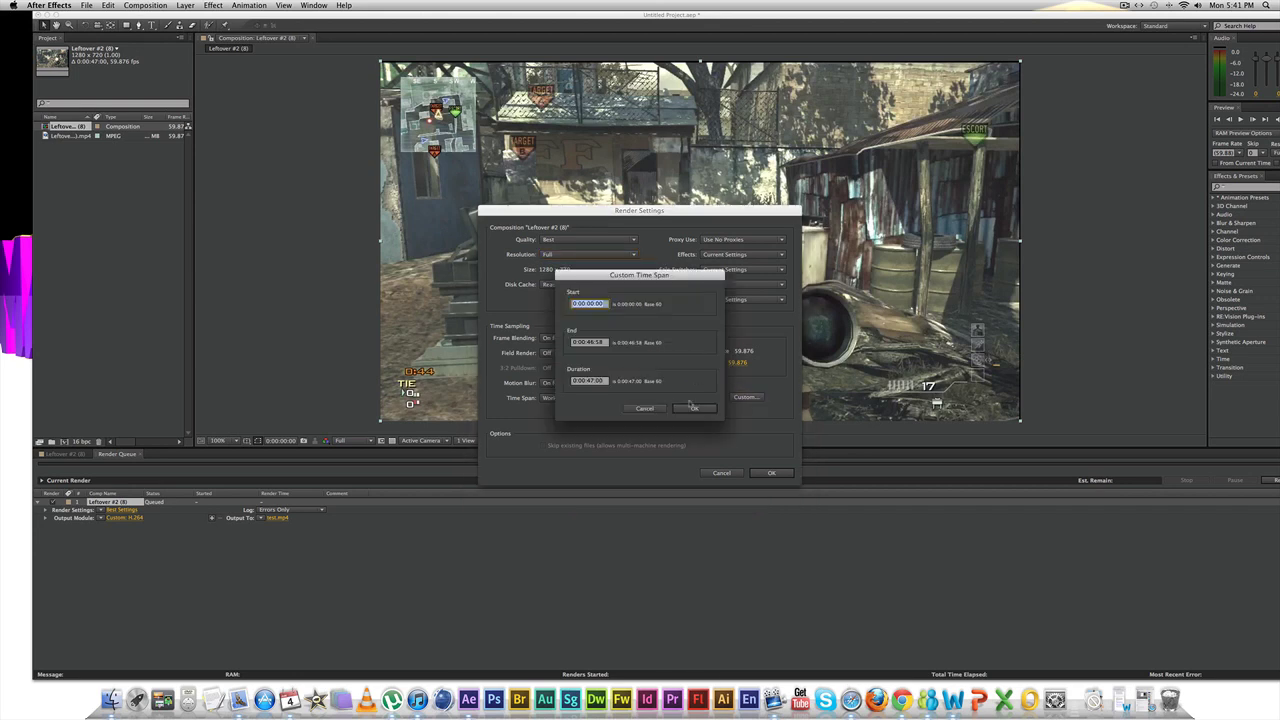
pyautogui.click(692, 407)
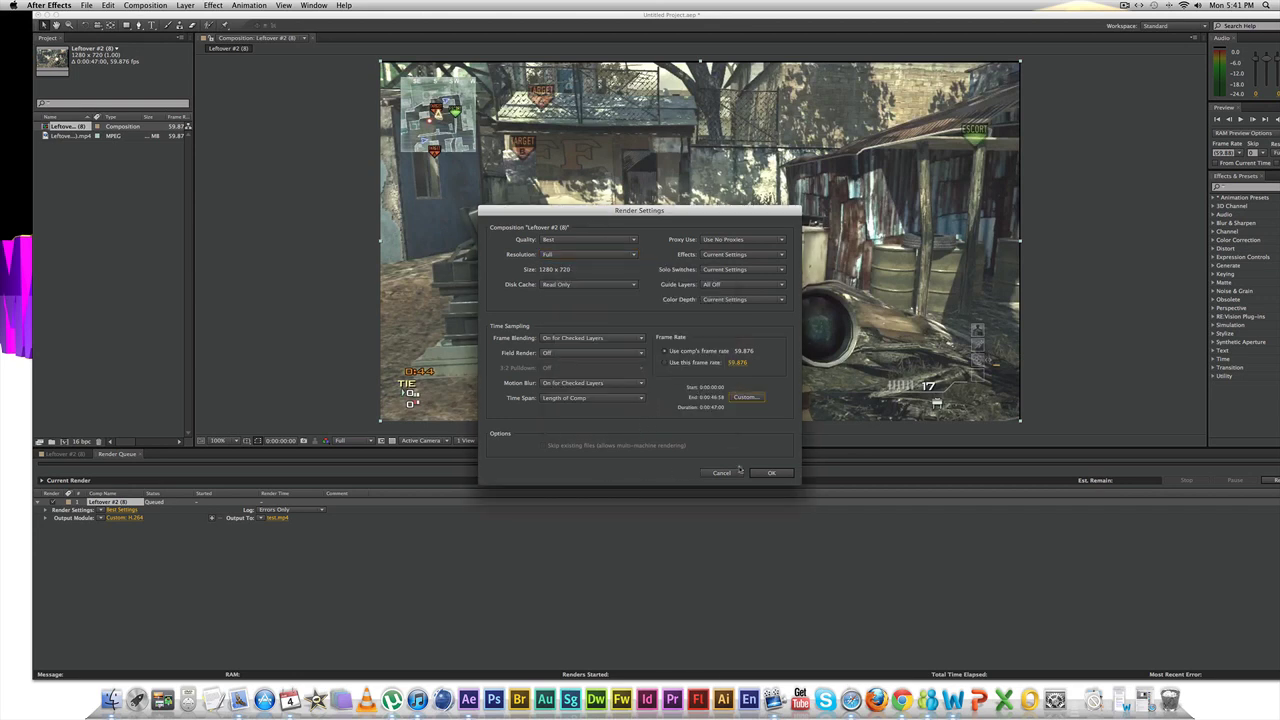
pyautogui.click(771, 473)
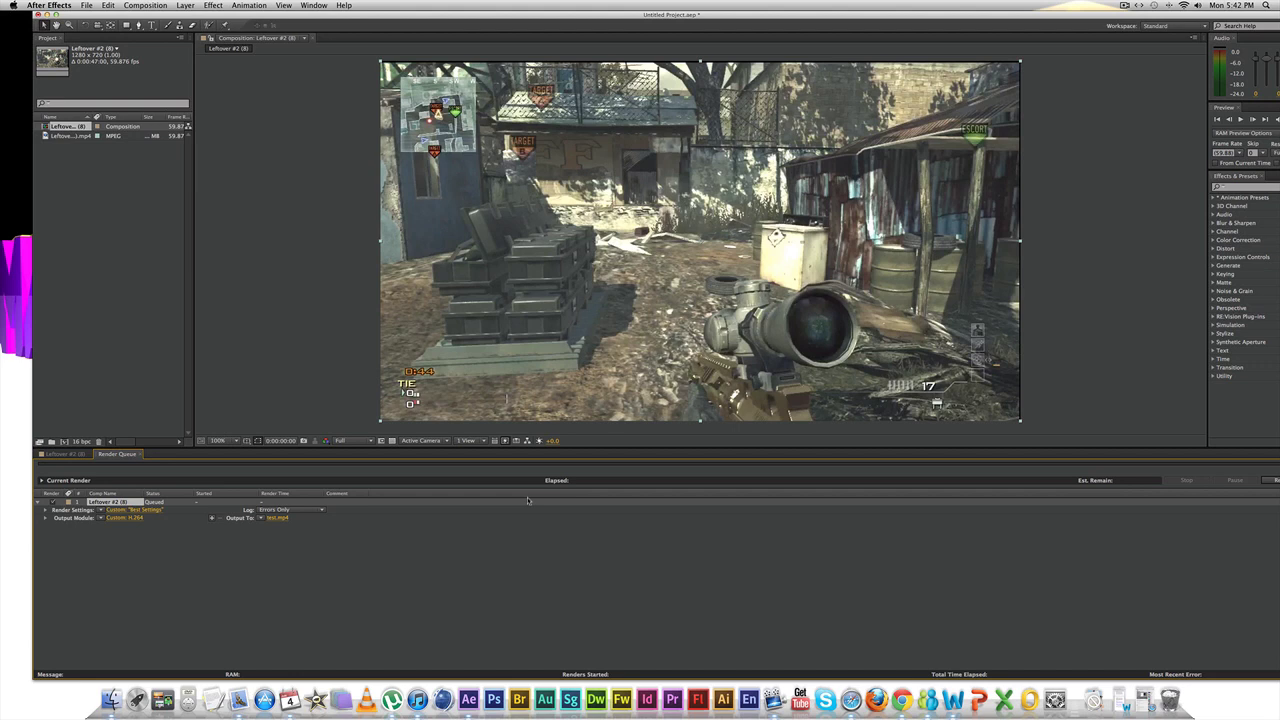
# - Turn off viewer refresh with Caps Lock and render the queued composition to test.mp4
pyautogui.press('capslock')
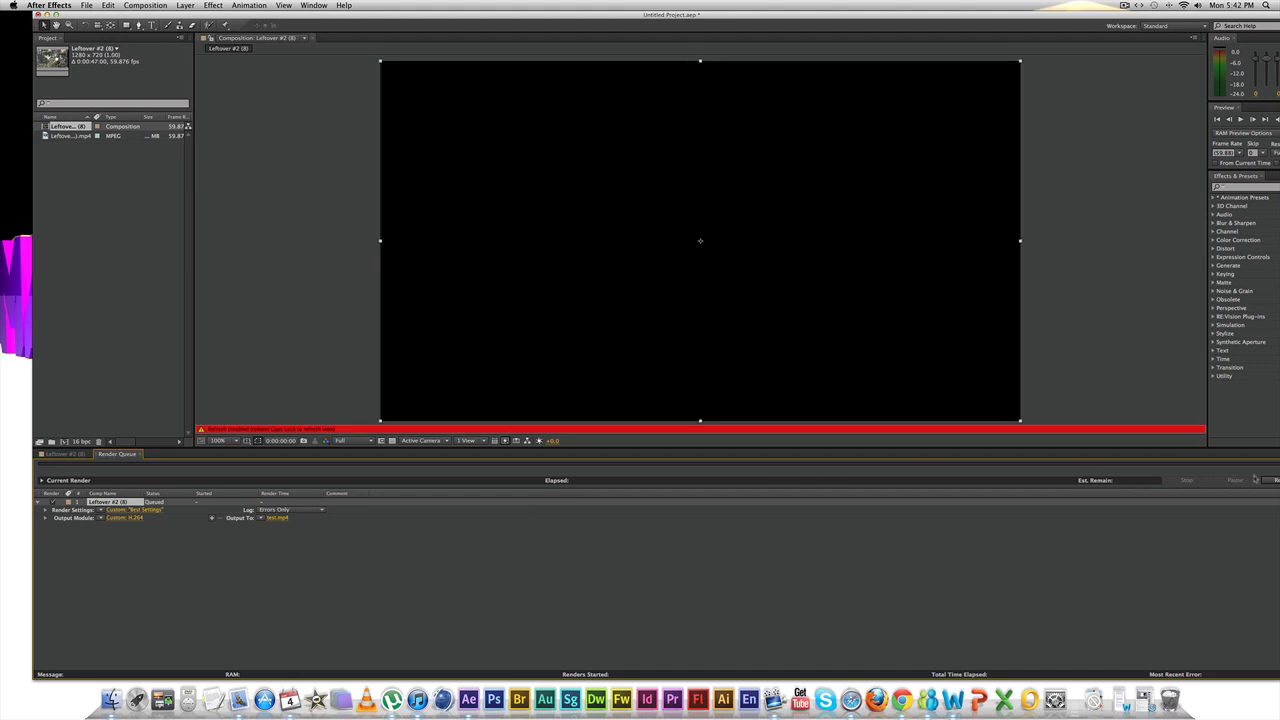
pyautogui.click(1266, 480)
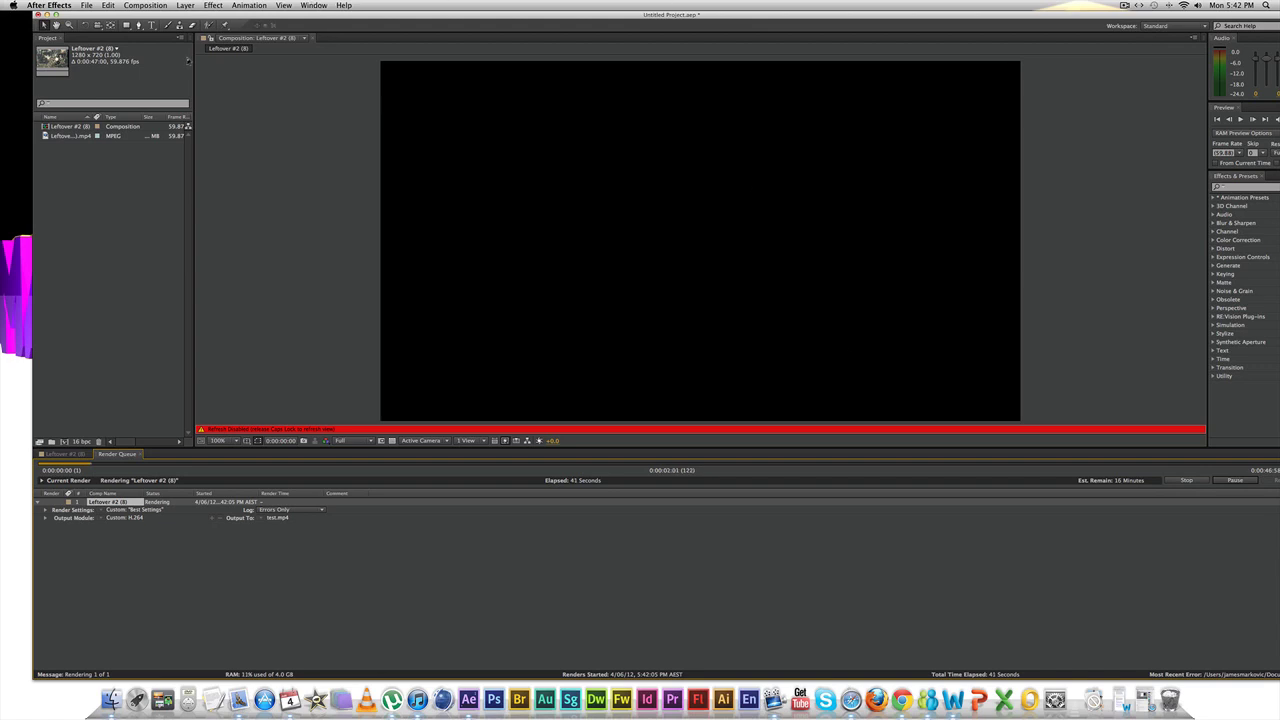
pyautogui.click(1124, 5)
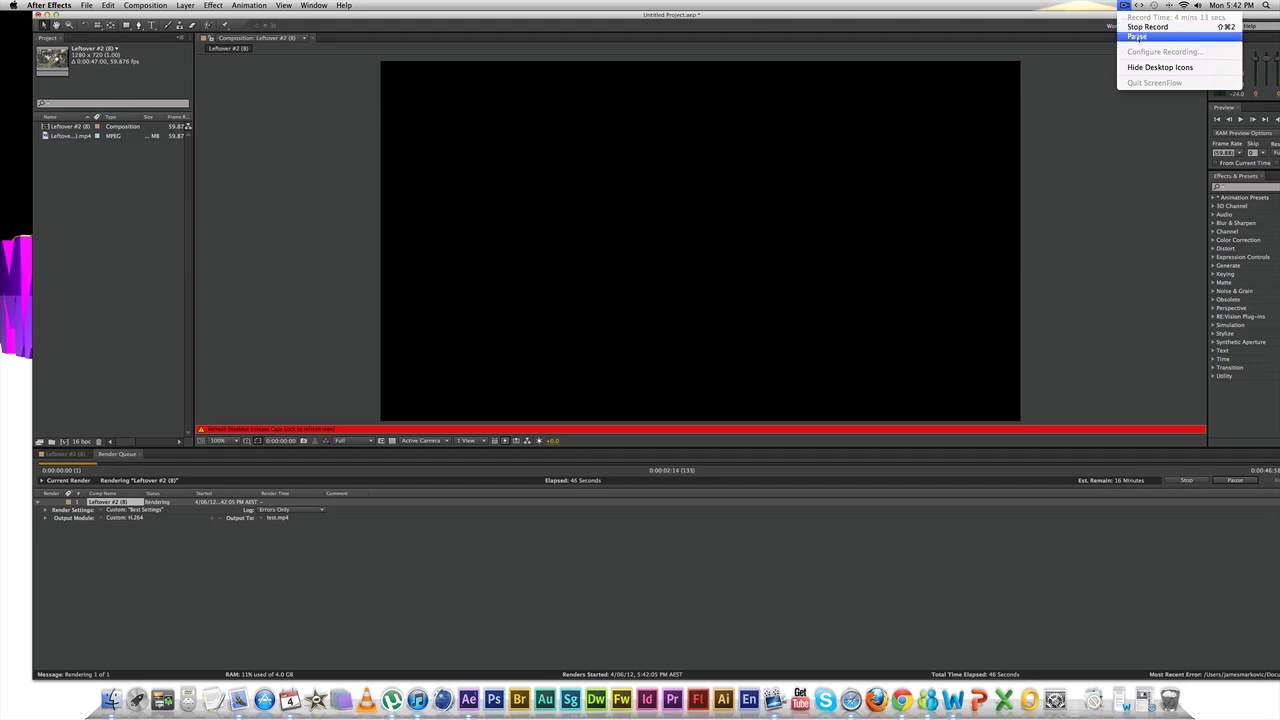
pyautogui.click(1137, 37)
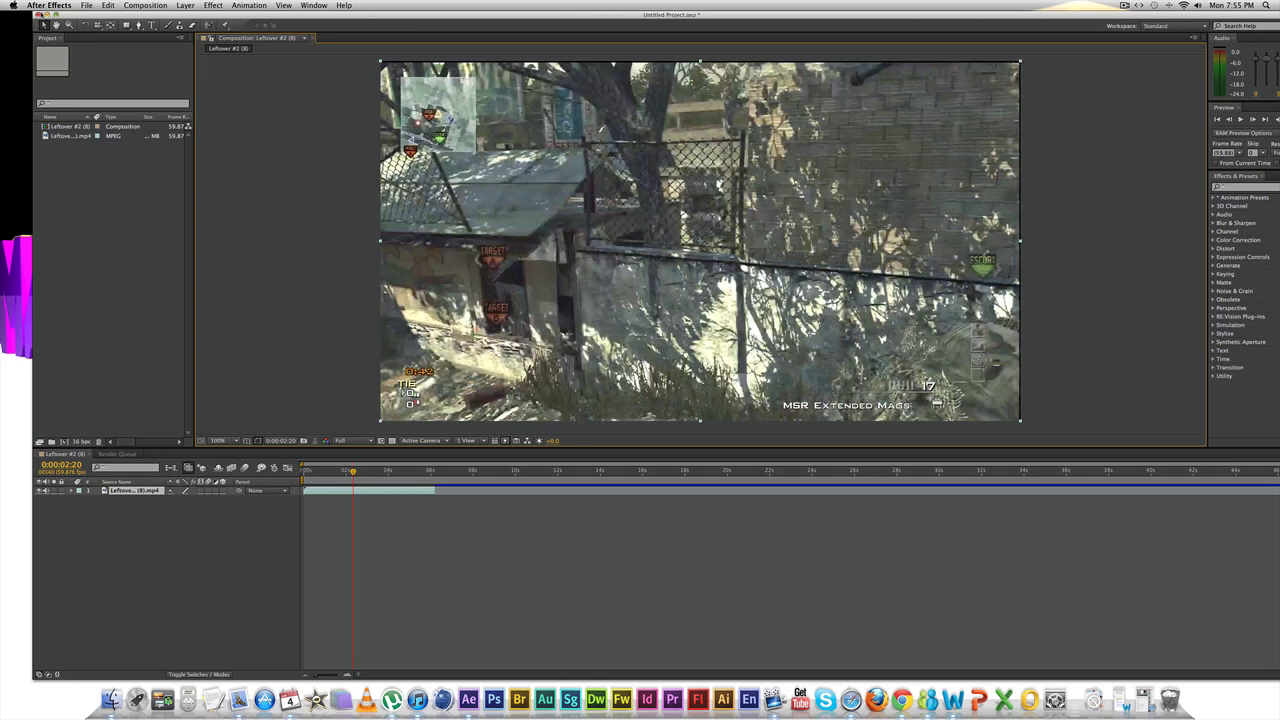
# - Minimize After Effects and open test.mp4 from the desktop in an enlarged QuickTime window
pyautogui.click(47, 14)
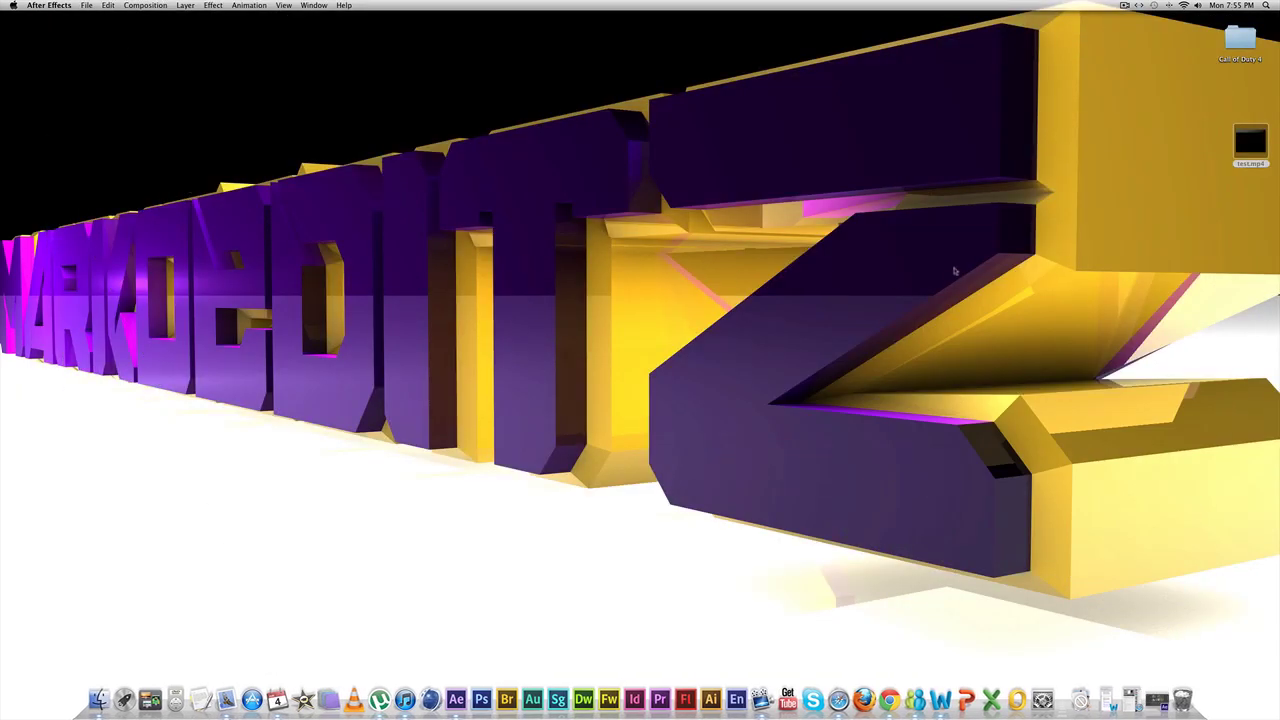
pyautogui.moveTo(1246, 133); pyautogui.dragTo(910, 112)
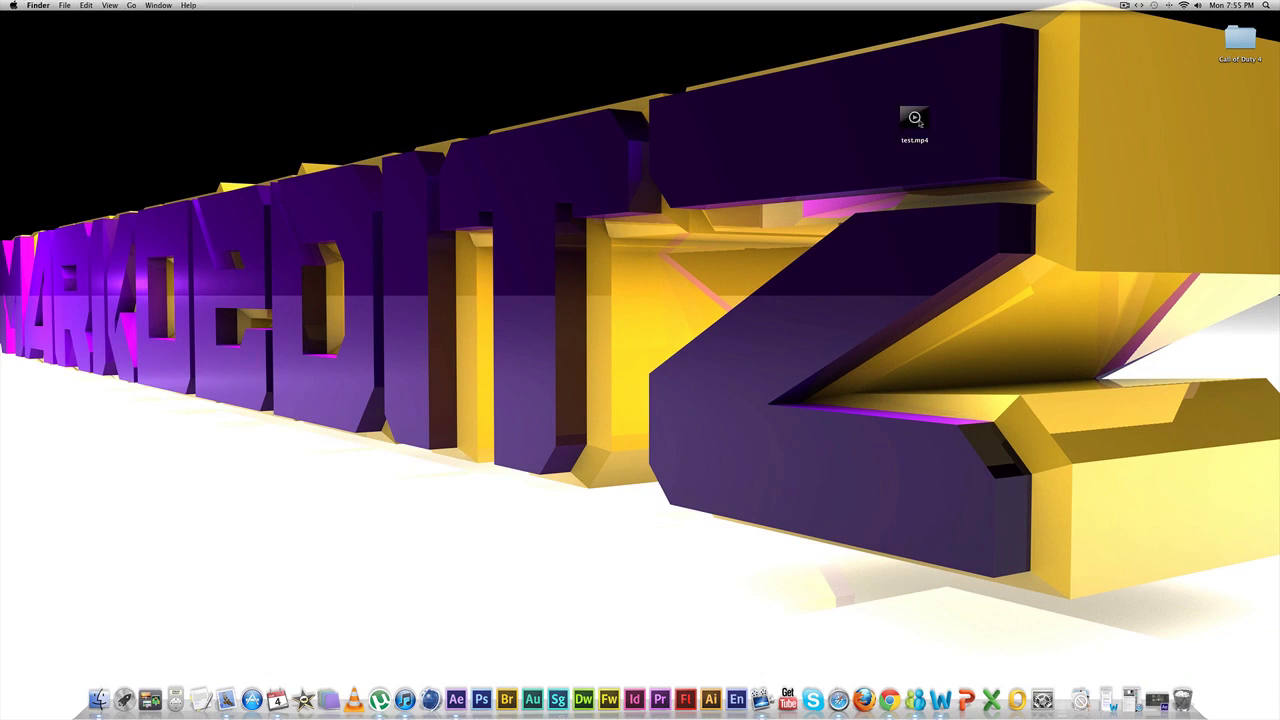
pyautogui.doubleClick(914, 117)
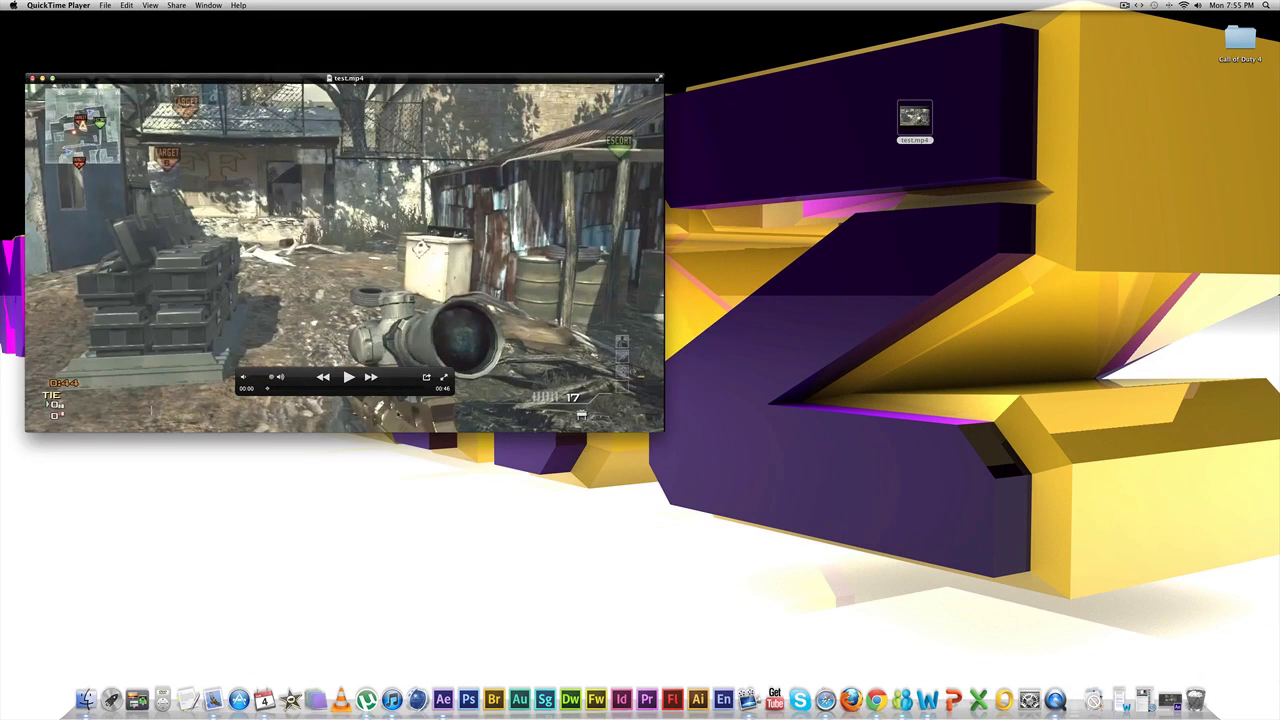
pyautogui.moveTo(663, 418); pyautogui.dragTo(955, 588)
# - Play the video, scrubbing to 00:26, the Round Win screen, and the end
pyautogui.moveTo(470, 535)
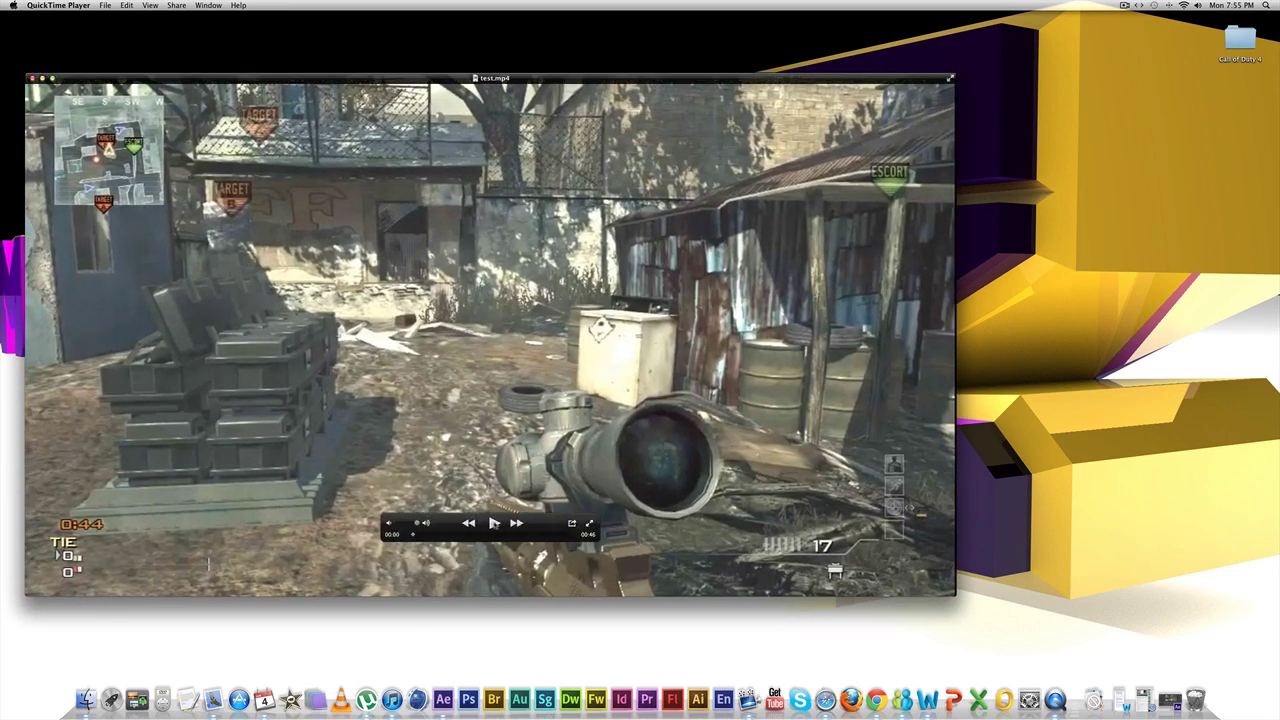
pyautogui.click(494, 523)
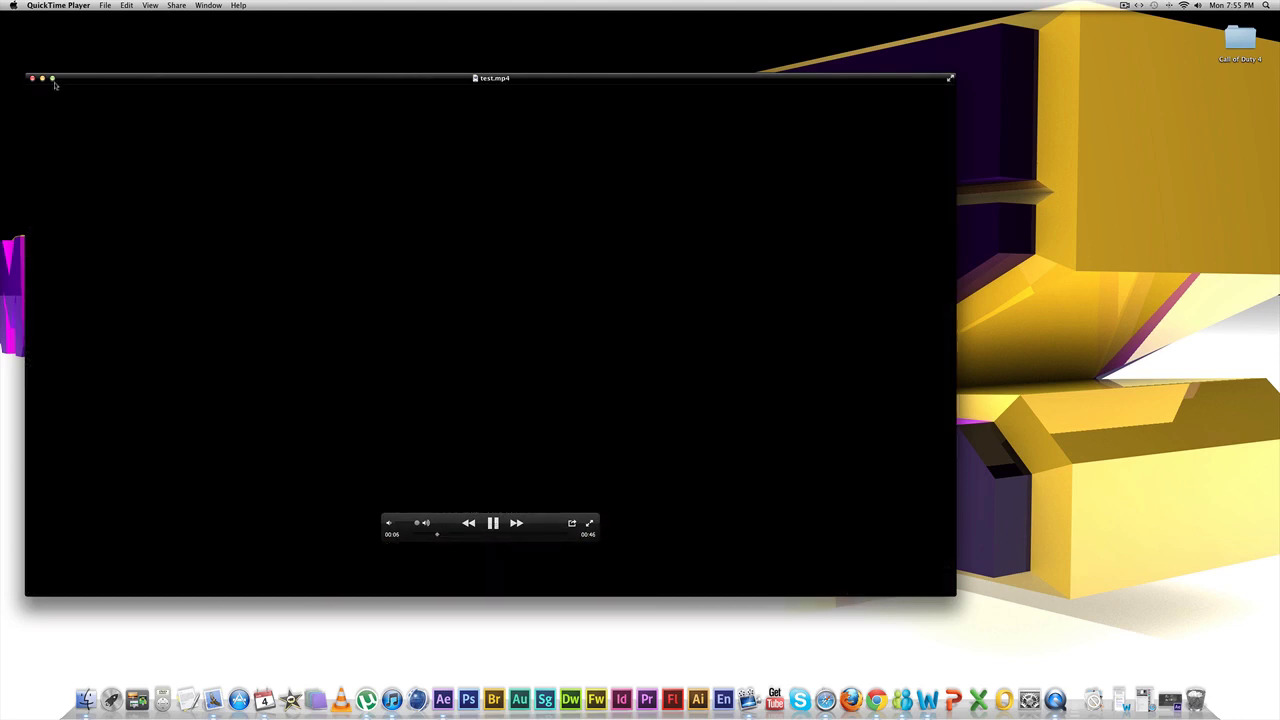
pyautogui.moveTo(458, 537); pyautogui.dragTo(567, 537)
pyautogui.click(427, 537)
pyautogui.moveTo(427, 537); pyautogui.dragTo(433, 538)
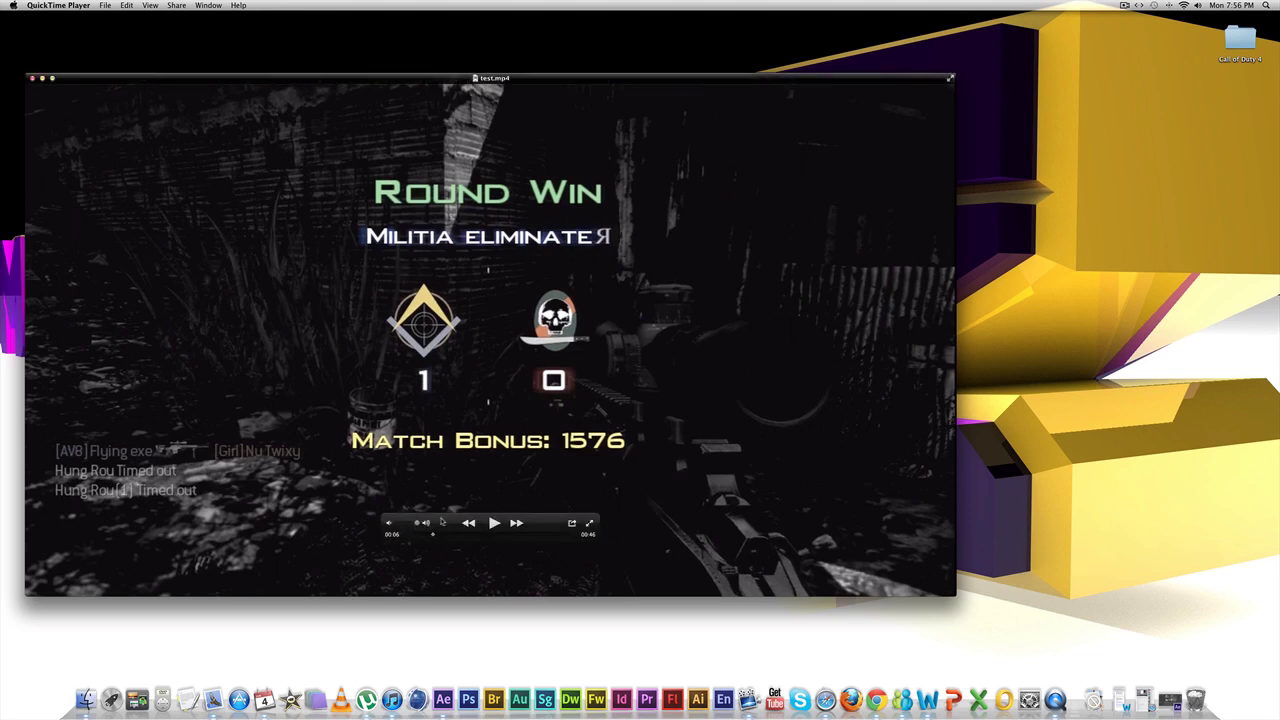
pyautogui.moveTo(437, 536); pyautogui.dragTo(628, 540)
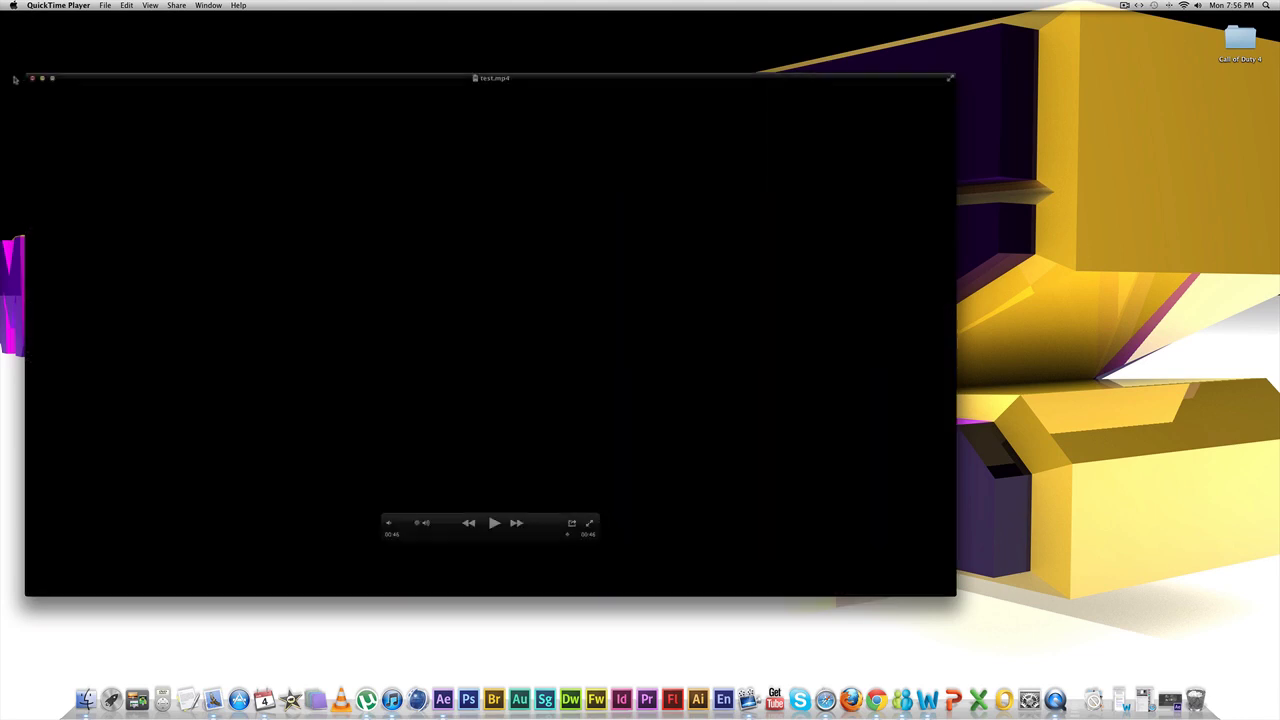
pyautogui.press('super+1')
# - Close the video window, move test.mp4 on the desktop, and quit QuickTime Player from the Dock
pyautogui.press('super+w')
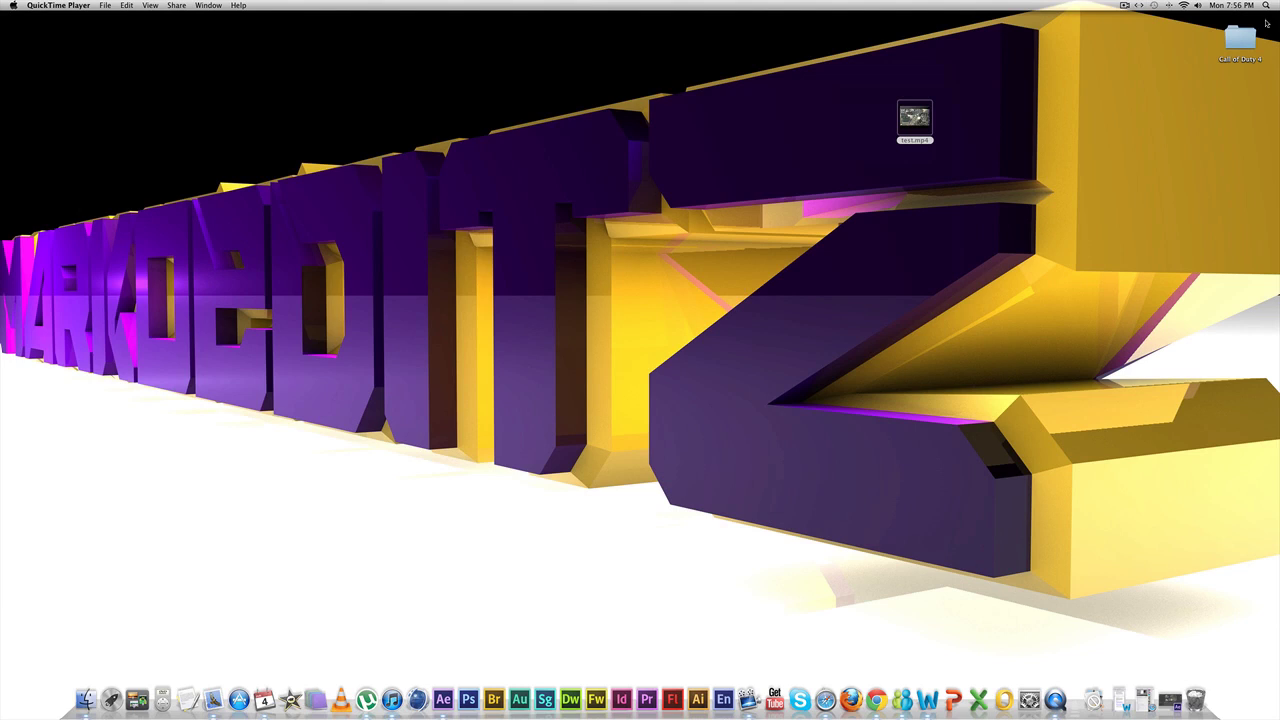
pyautogui.moveTo(914, 117); pyautogui.dragTo(1196, 697)
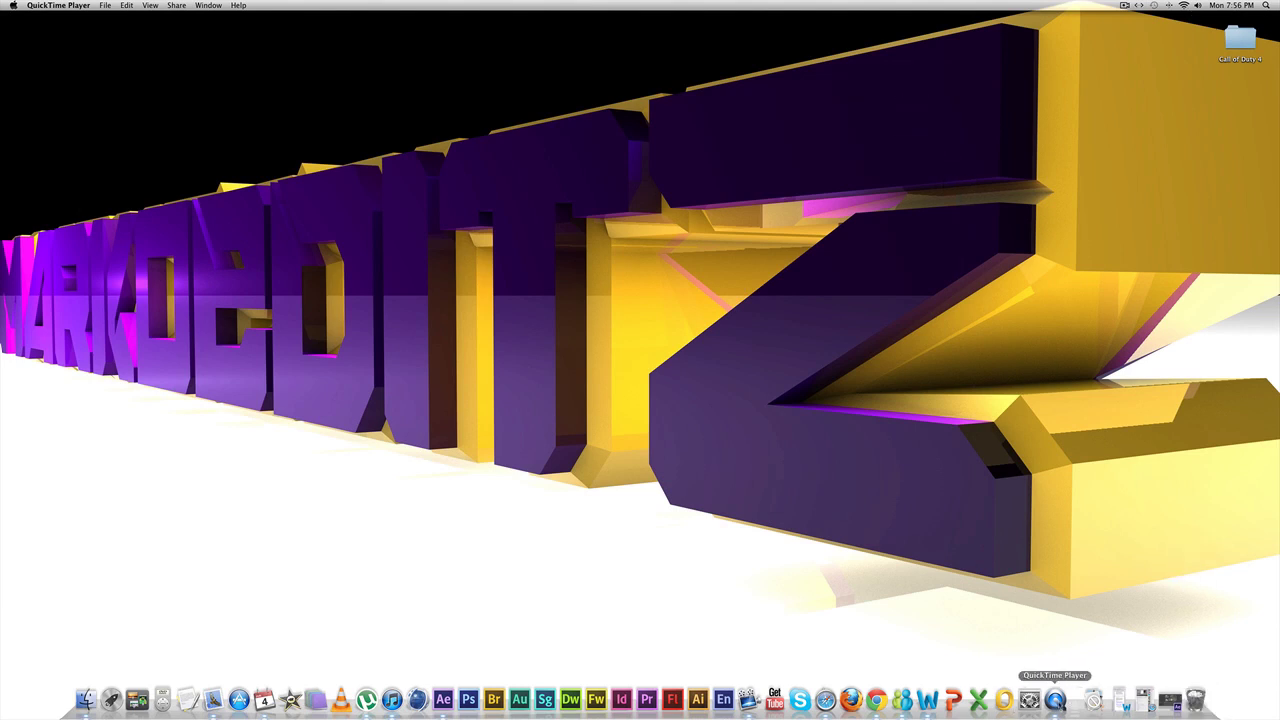
pyautogui.rightClick(1055, 699)
pyautogui.click(1062, 670)
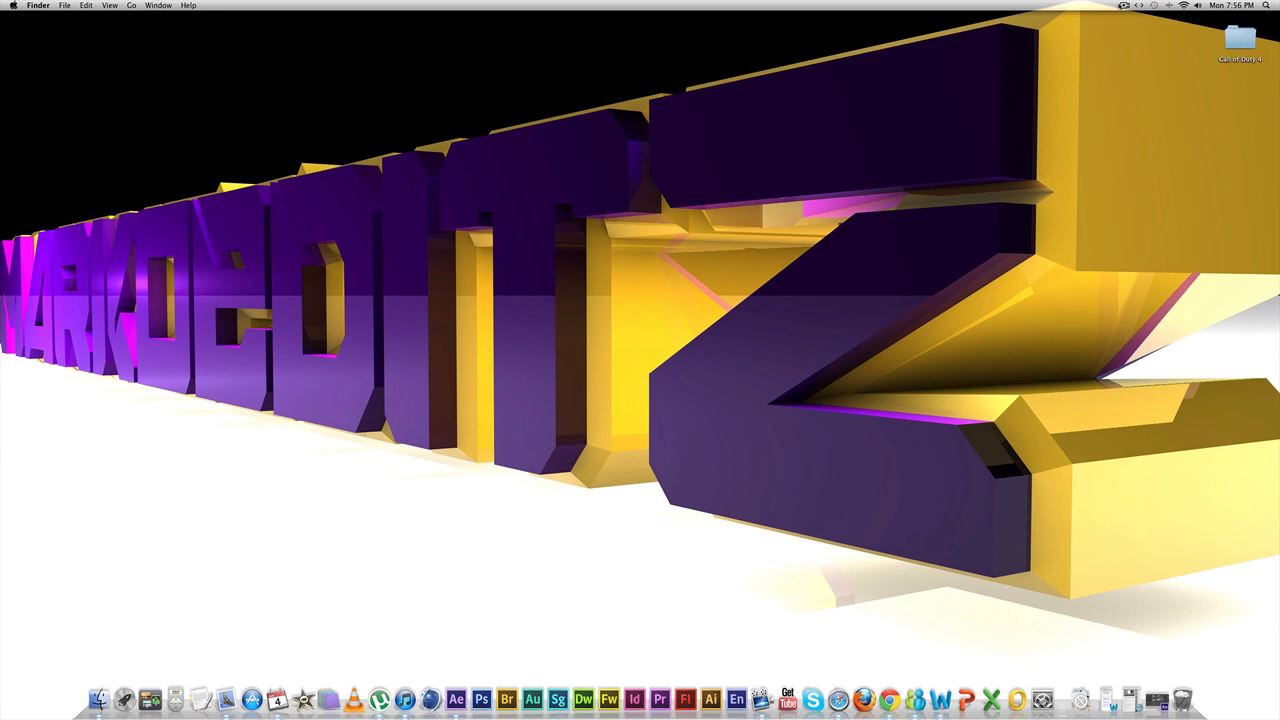
pyautogui.click(1124, 5)
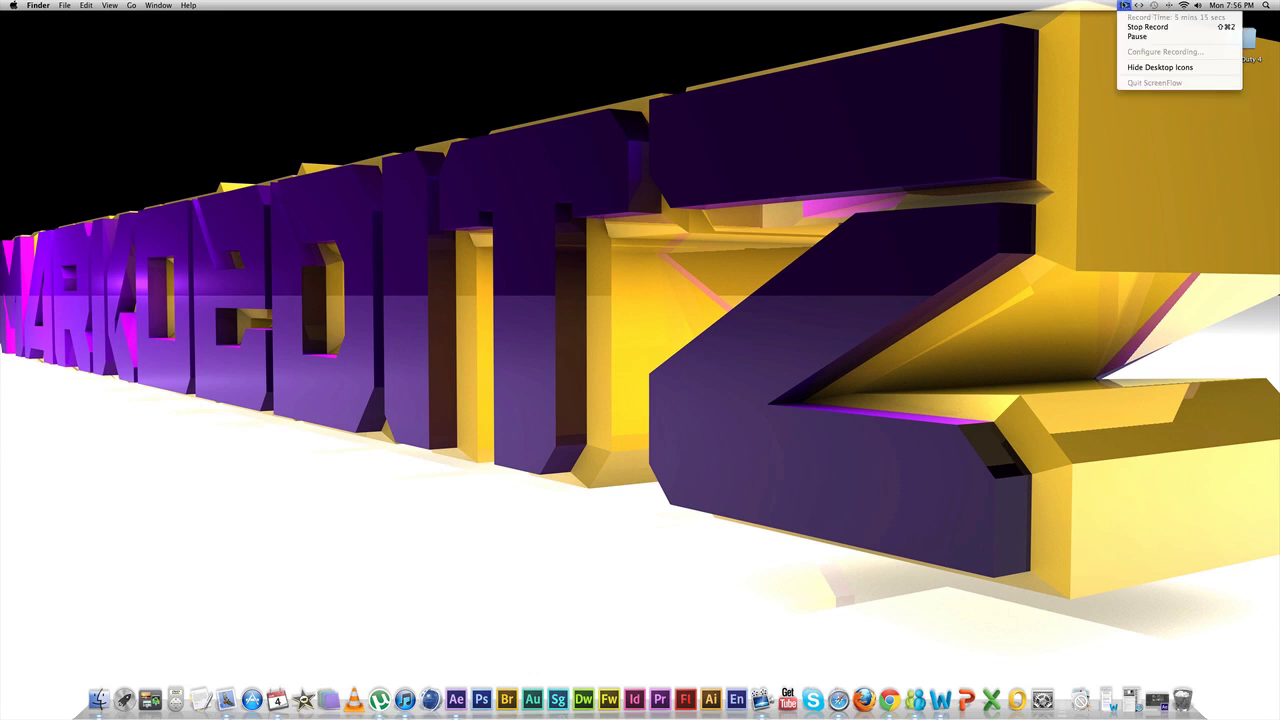